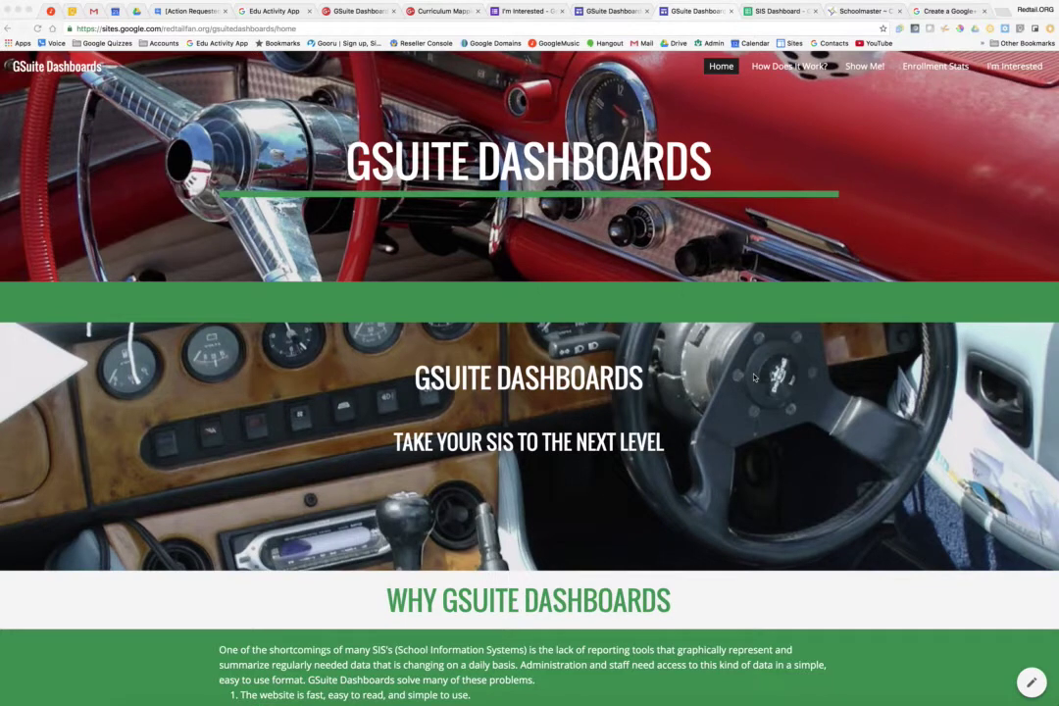
Browse the home page, then read through the How Does It Work? page's Sheets data-flow explanation.
{"action": "scroll", "coordinate": [714, 466], "scroll_direction": "down", "scroll_amount": 3}
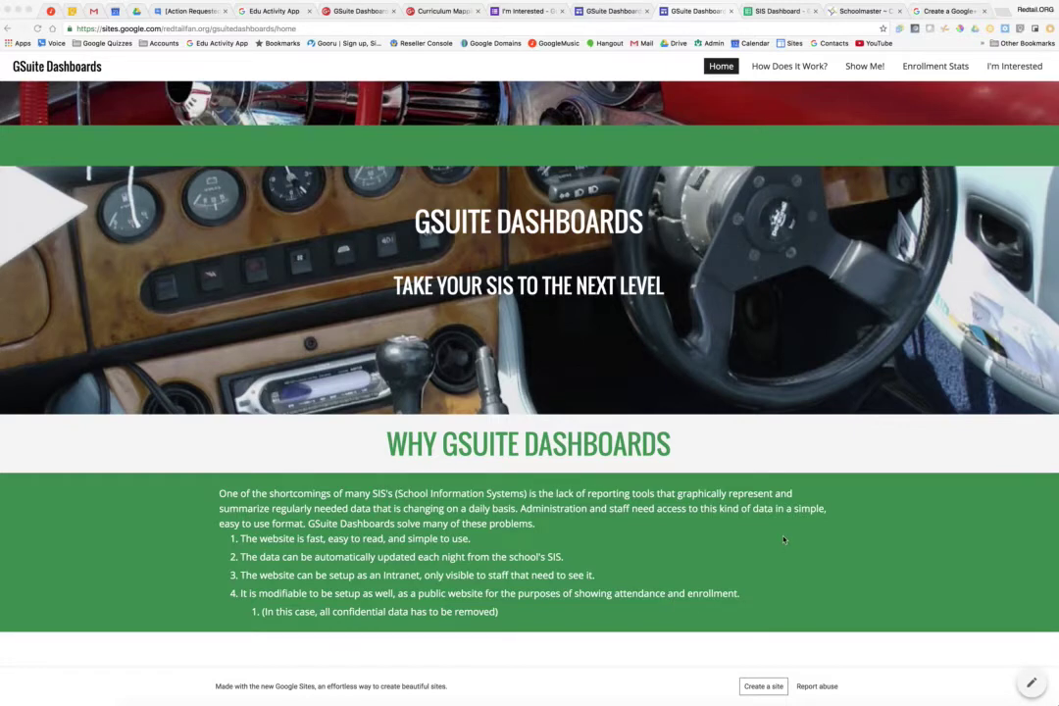
{"action": "scroll", "coordinate": [784, 539], "scroll_direction": "up", "scroll_amount": 3}
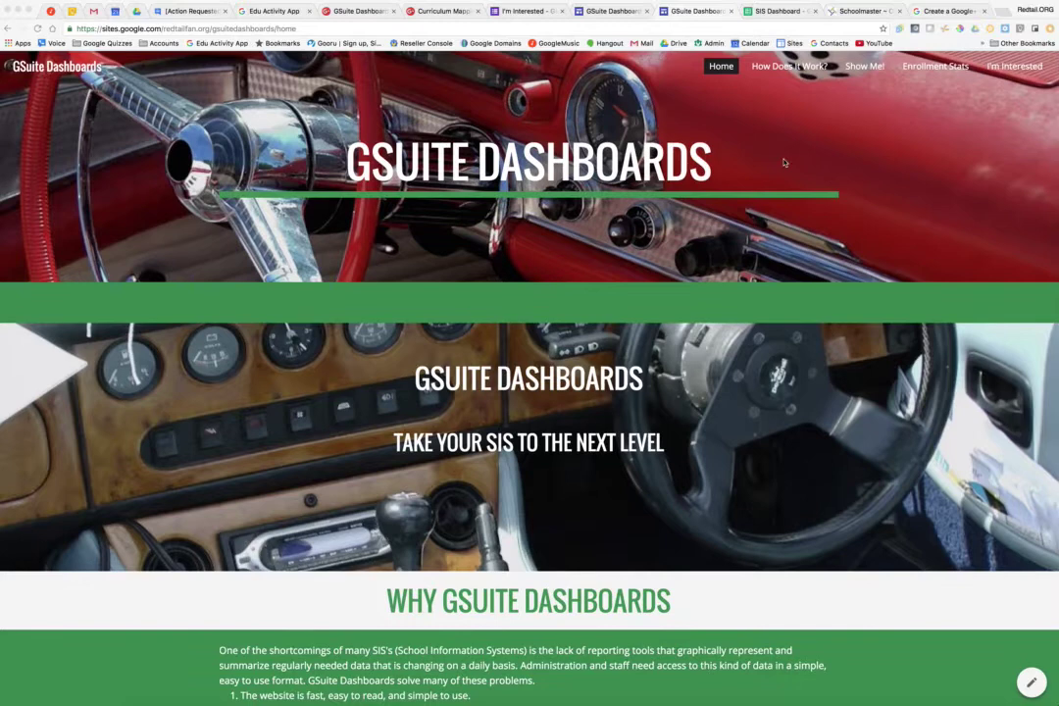
{"action": "left_click", "coordinate": [792, 67]}
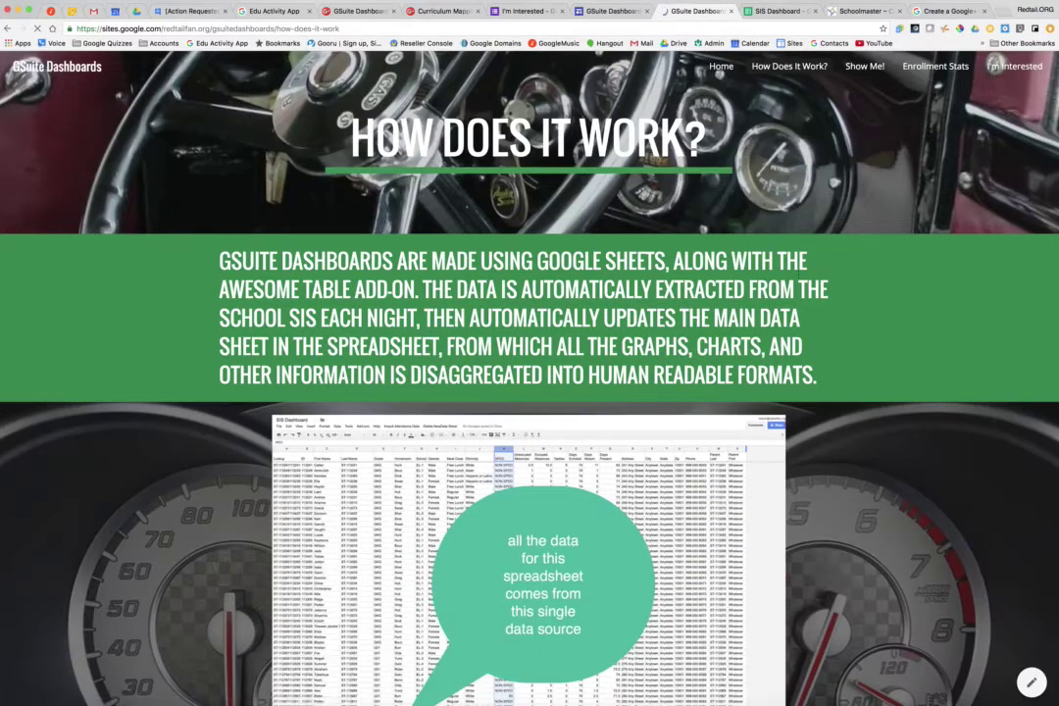
{"action": "scroll", "coordinate": [841, 412], "scroll_direction": "down", "scroll_amount": 3}
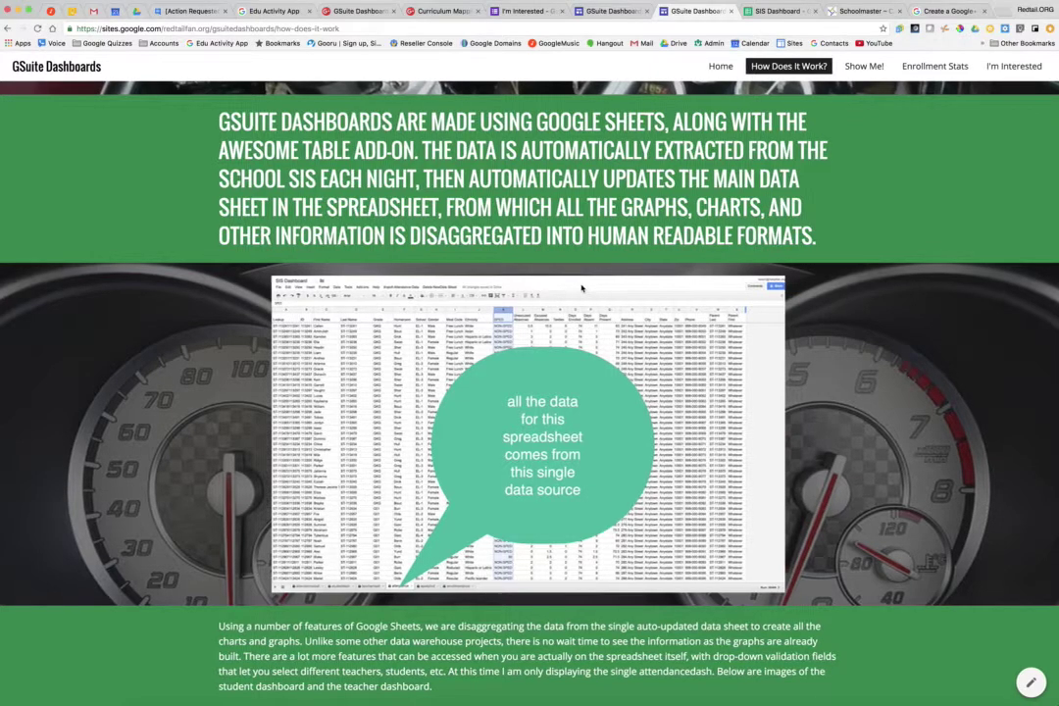
{"action": "scroll", "coordinate": [644, 351], "scroll_direction": "down", "scroll_amount": 5}
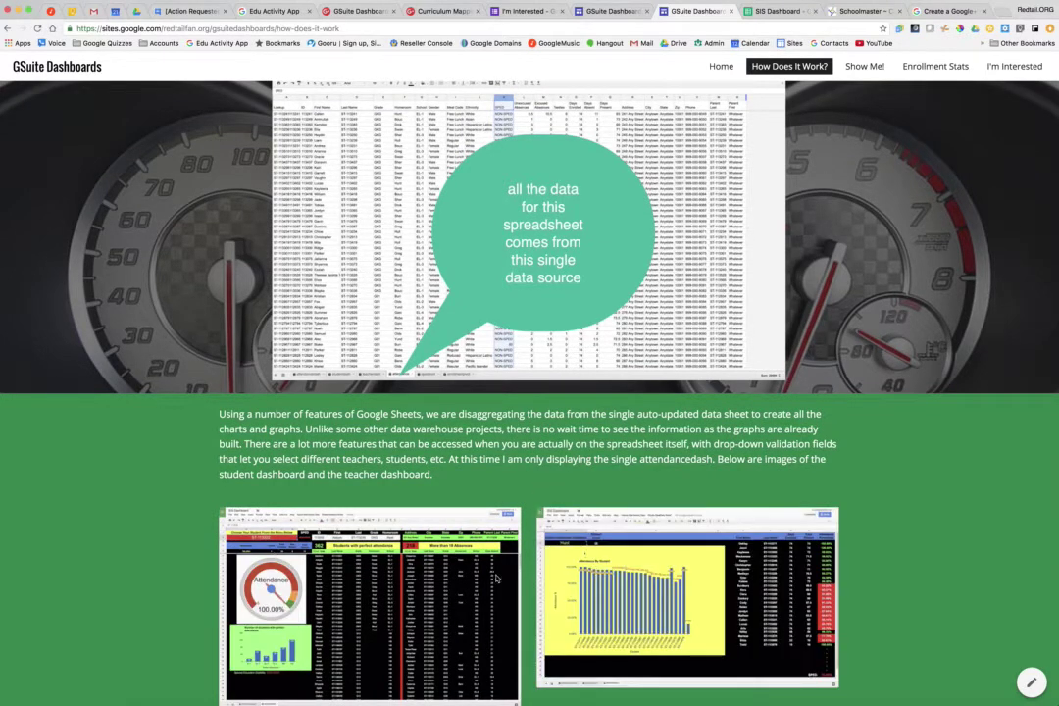
{"action": "scroll", "coordinate": [530, 392], "scroll_direction": "up", "scroll_amount": 5}
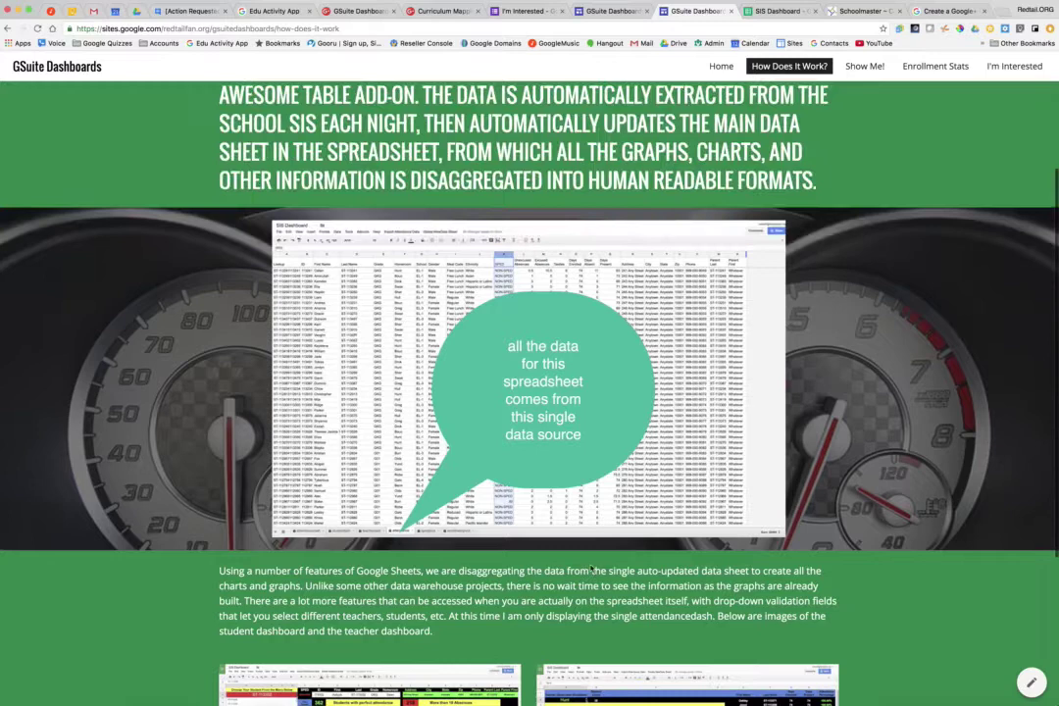
View the Show Me! page's embedded SIS attendance dashboard and the 2301-record student table below.
{"action": "left_click", "coordinate": [867, 68]}
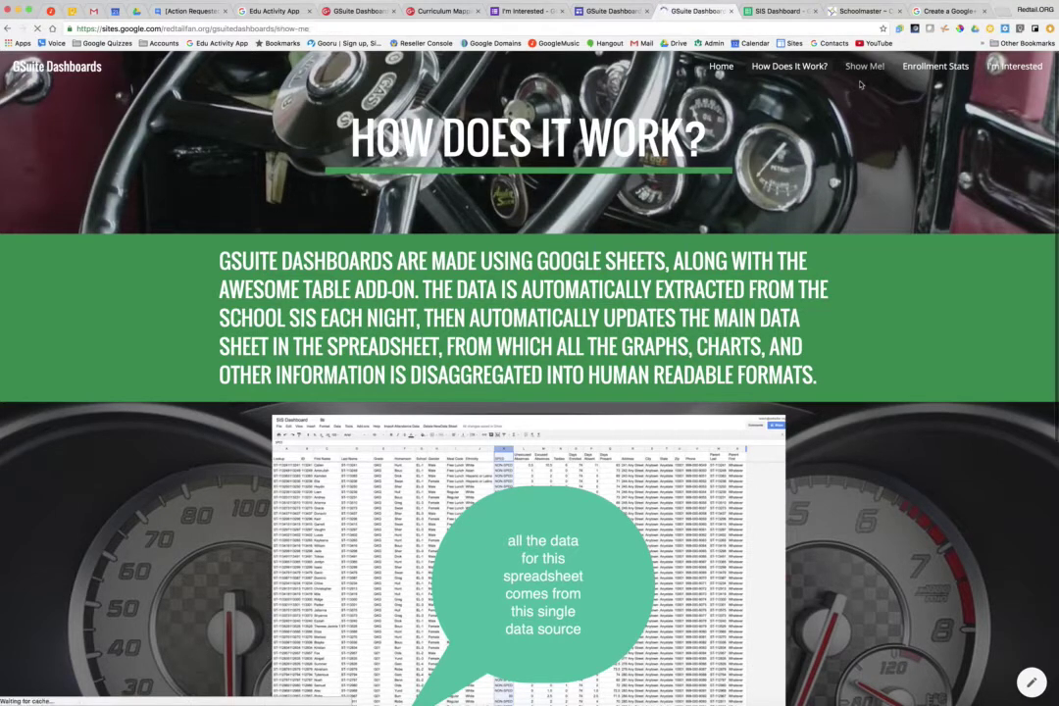
{"action": "scroll", "coordinate": [919, 427], "scroll_direction": "down", "scroll_amount": 3}
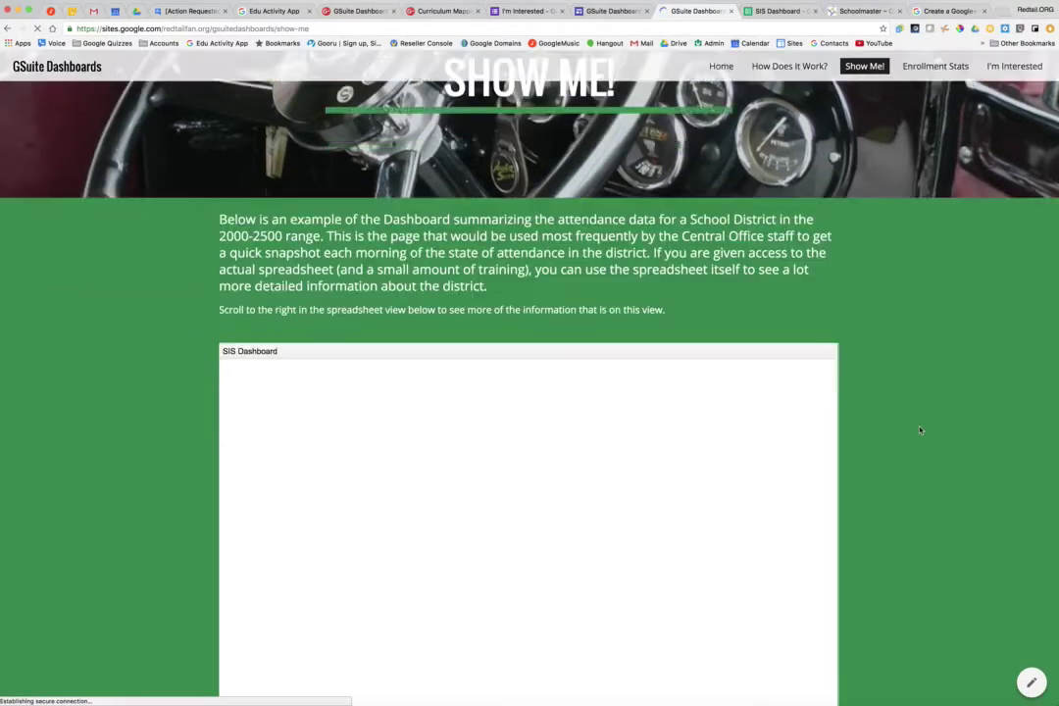
{"action": "scroll", "coordinate": [920, 428], "scroll_direction": "down", "scroll_amount": 3}
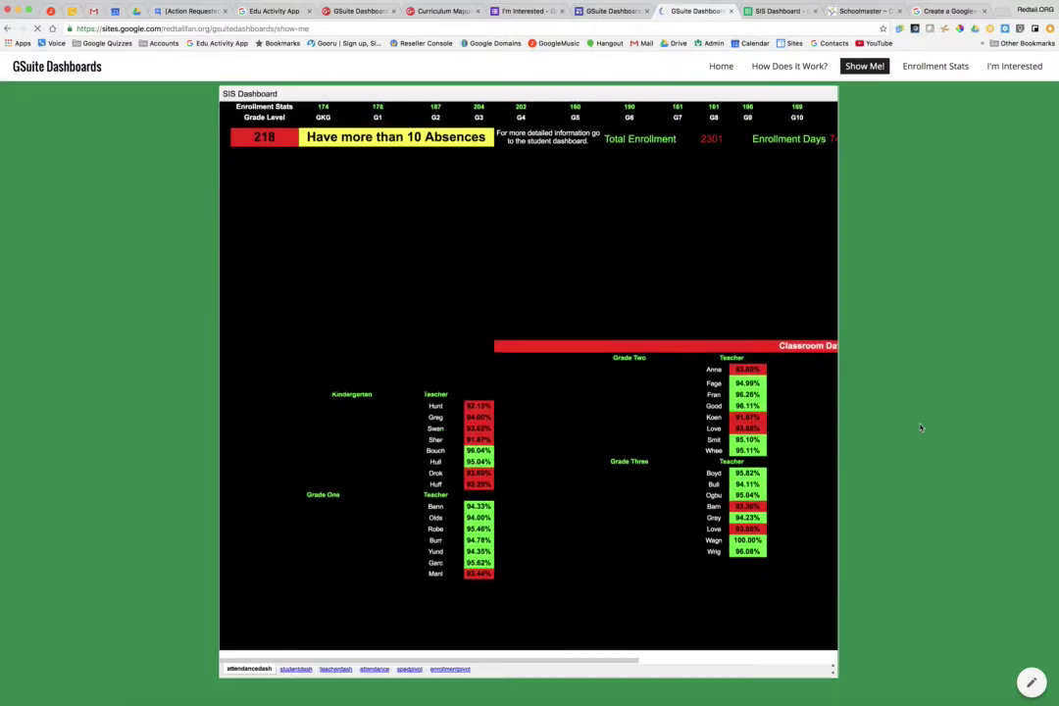
{"action": "scroll", "coordinate": [919, 427], "scroll_direction": "down", "scroll_amount": 1}
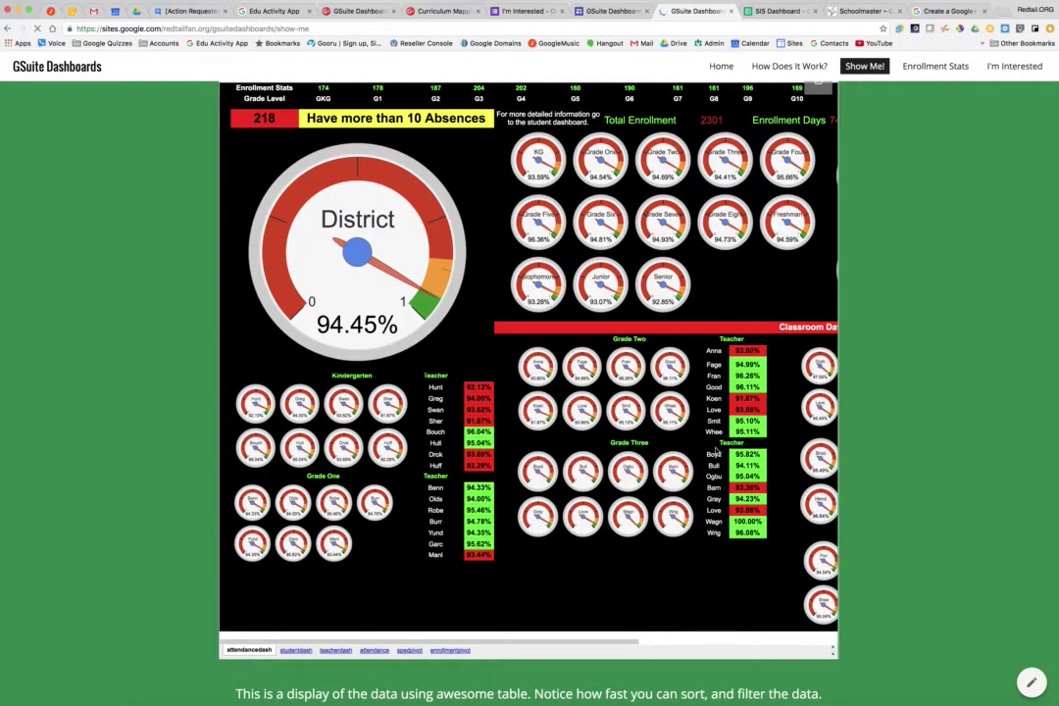
{"action": "scroll", "coordinate": [715, 452], "scroll_direction": "up", "scroll_amount": 1}
{"action": "scroll", "coordinate": [725, 449], "scroll_direction": "down", "scroll_amount": 1}
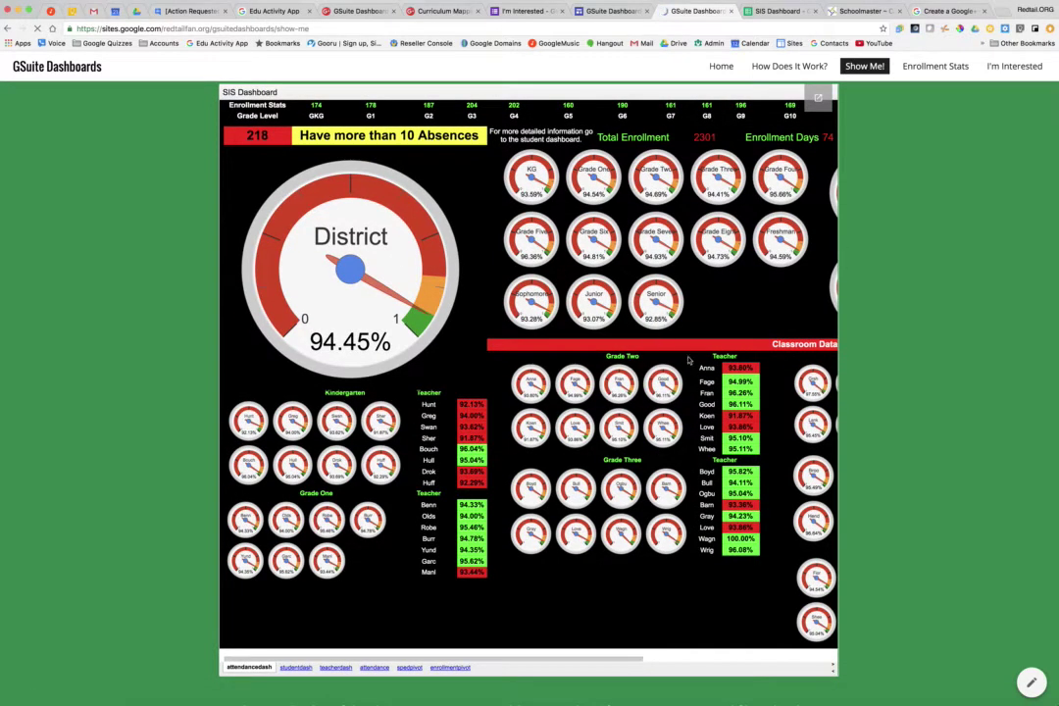
{"action": "scroll", "coordinate": [526, 312], "scroll_direction": "up", "scroll_amount": 1}
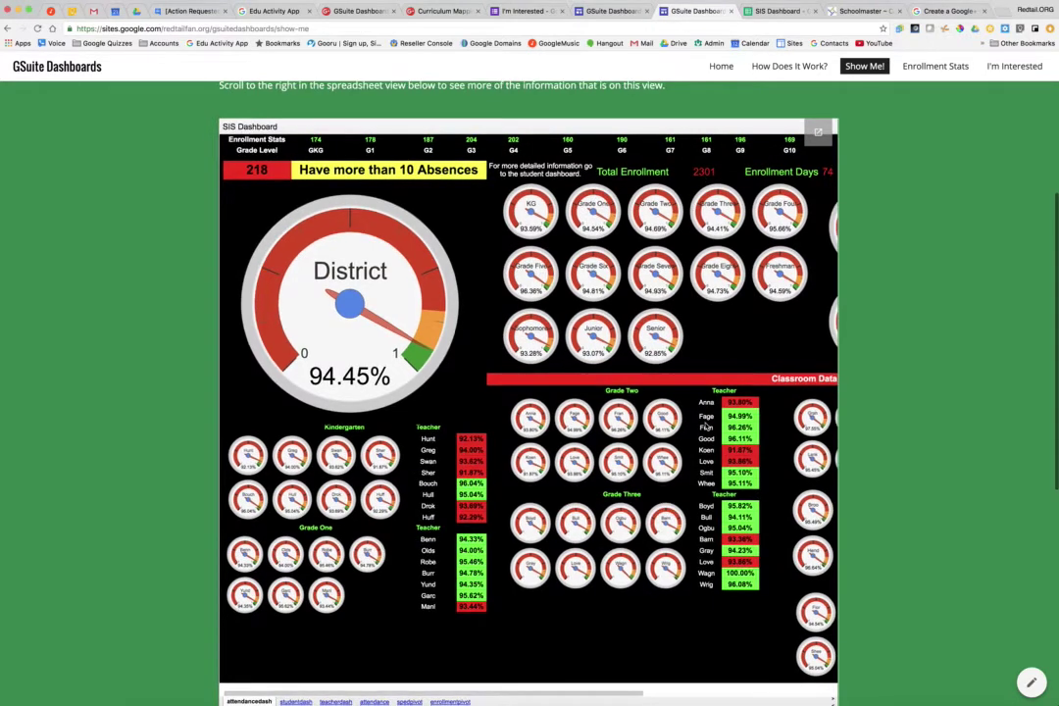
{"action": "scroll", "coordinate": [706, 425], "scroll_direction": "down", "scroll_amount": 1}
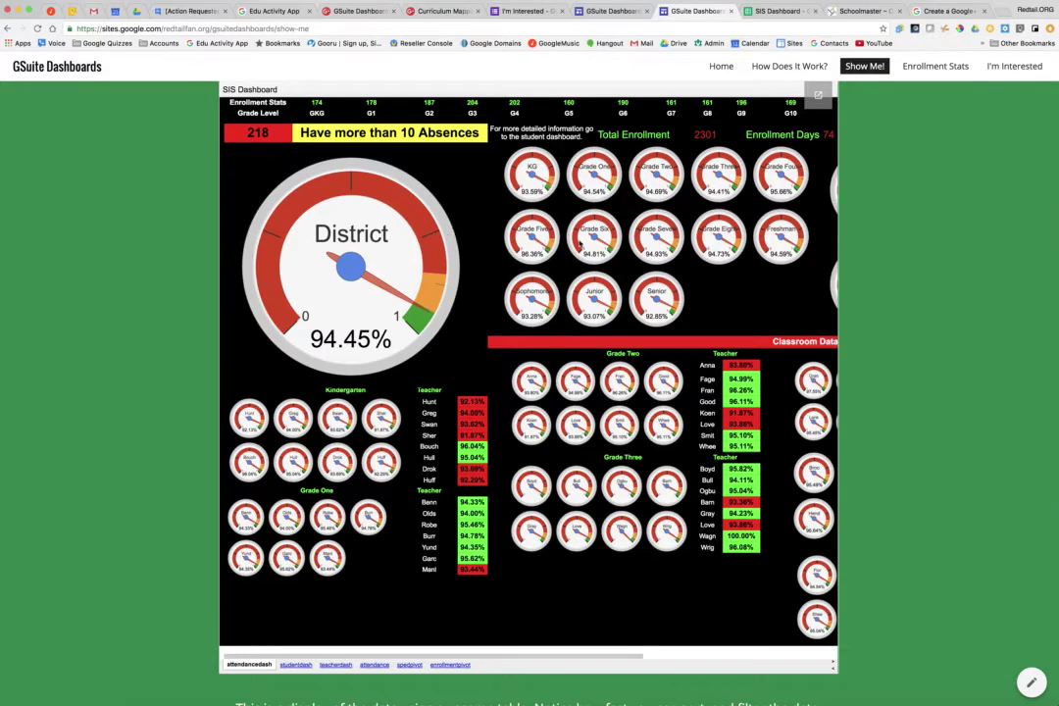
{"action": "scroll", "coordinate": [640, 359], "scroll_direction": "right", "scroll_amount": 5}
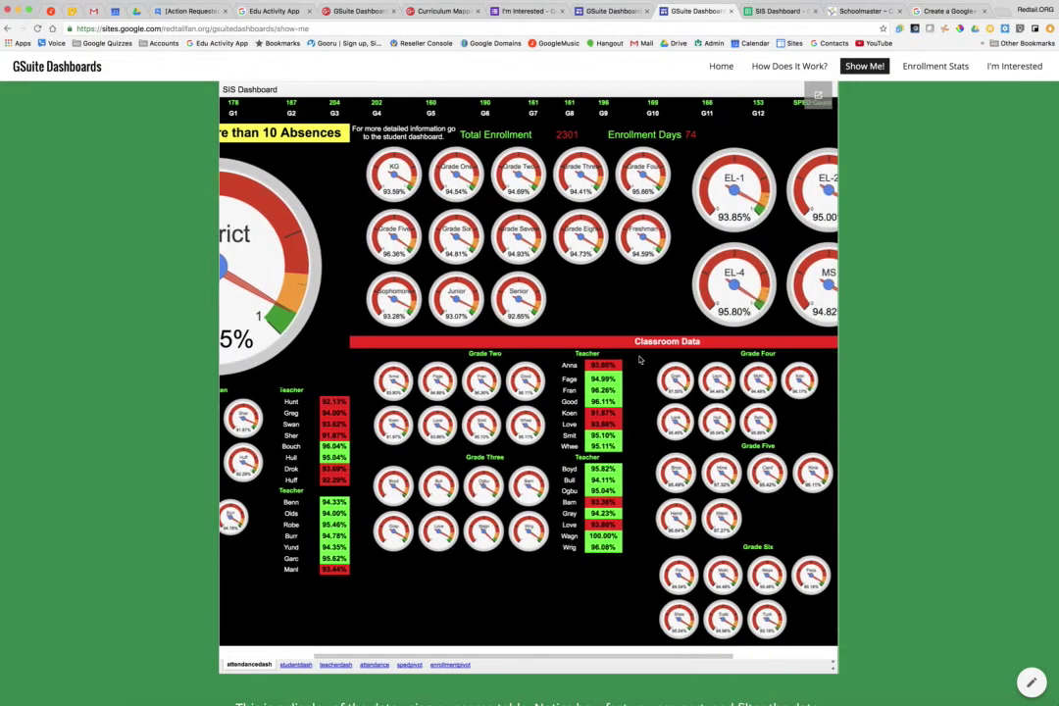
{"action": "scroll", "coordinate": [641, 359], "scroll_direction": "left", "scroll_amount": 5}
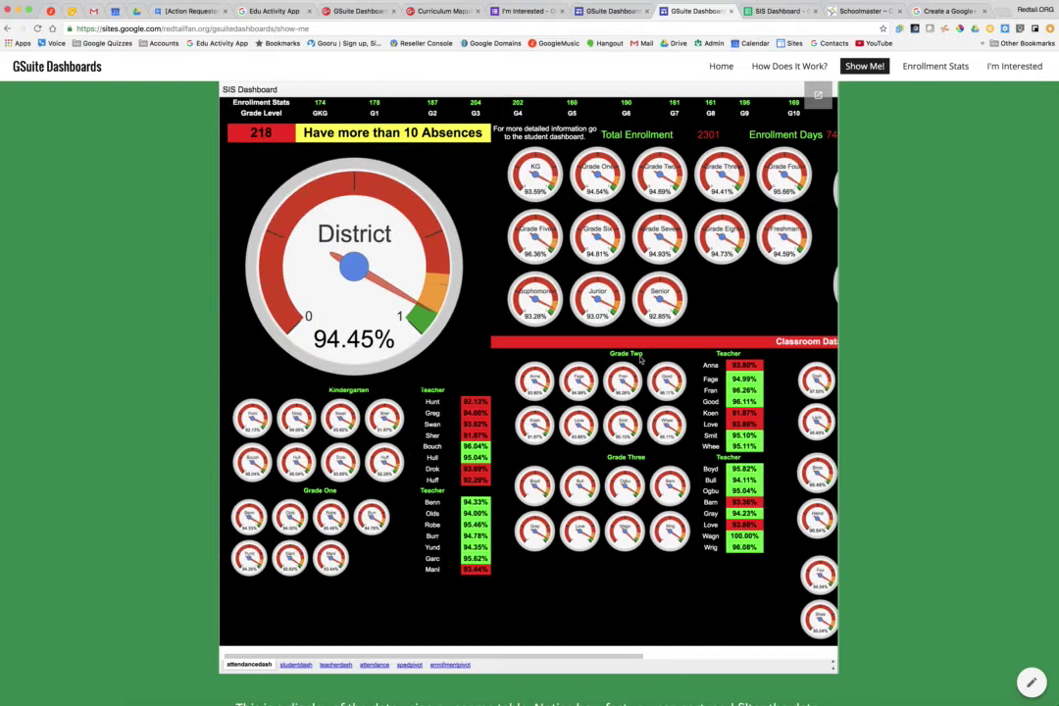
{"action": "scroll", "coordinate": [918, 458], "scroll_direction": "down", "scroll_amount": 3}
{"action": "scroll", "coordinate": [918, 458], "scroll_direction": "down", "scroll_amount": 5}
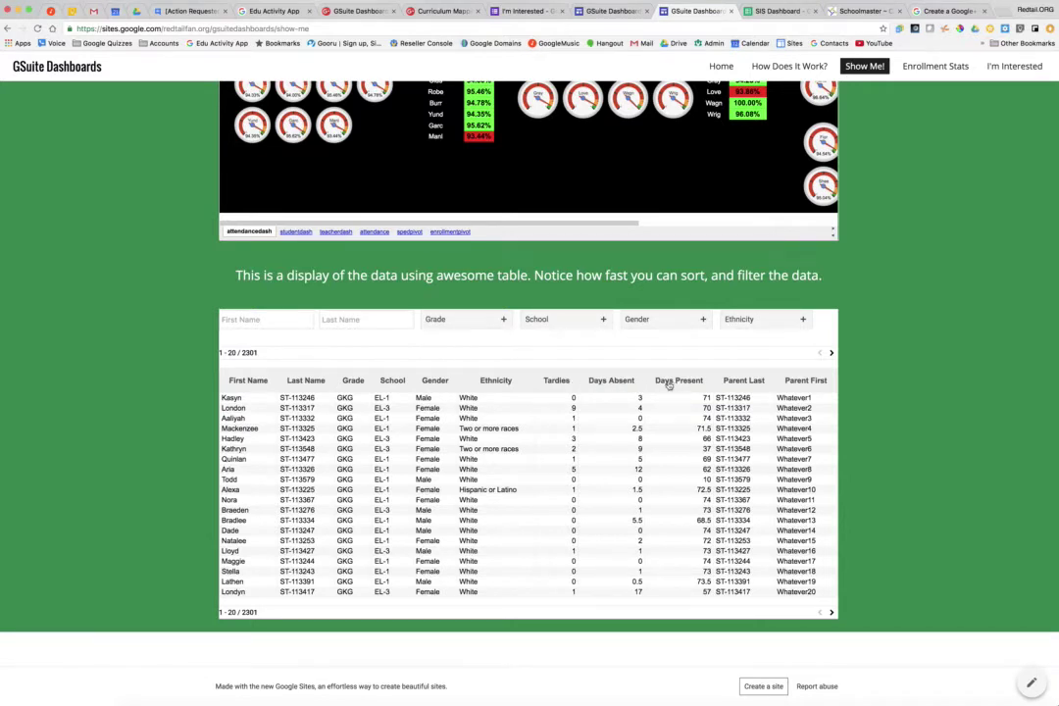
Sort the student table by Days Present, highest first, and try the EL-1 school filter.
{"action": "left_click", "coordinate": [671, 382]}
{"action": "left_click", "coordinate": [672, 382]}
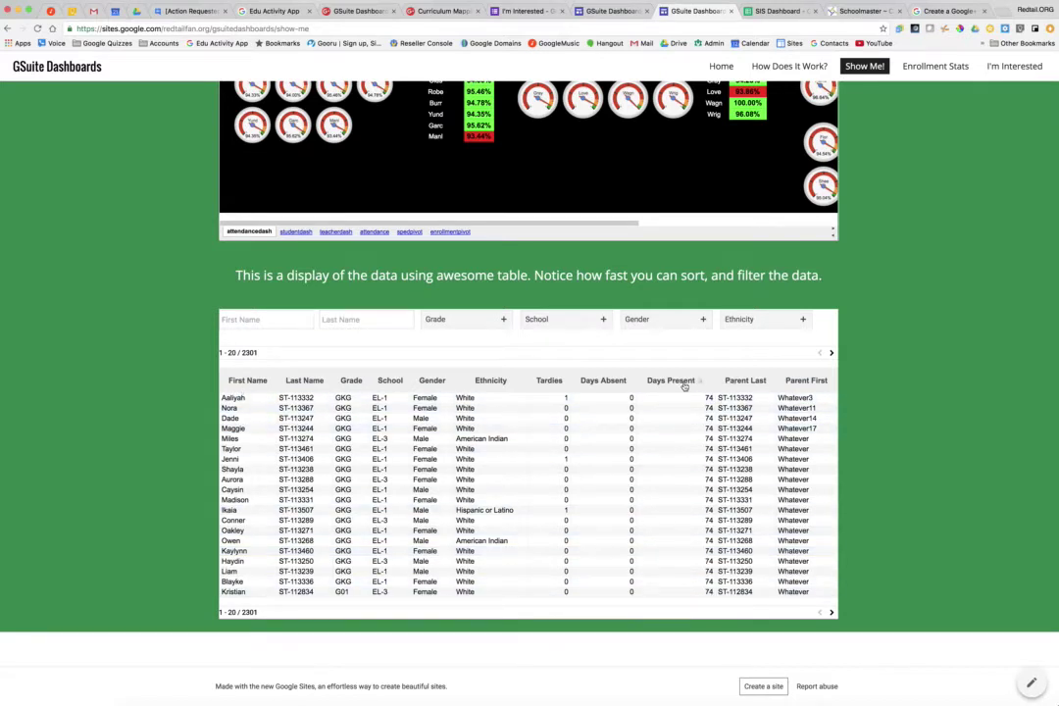
{"action": "left_click", "coordinate": [603, 319]}
{"action": "left_click", "coordinate": [548, 338]}
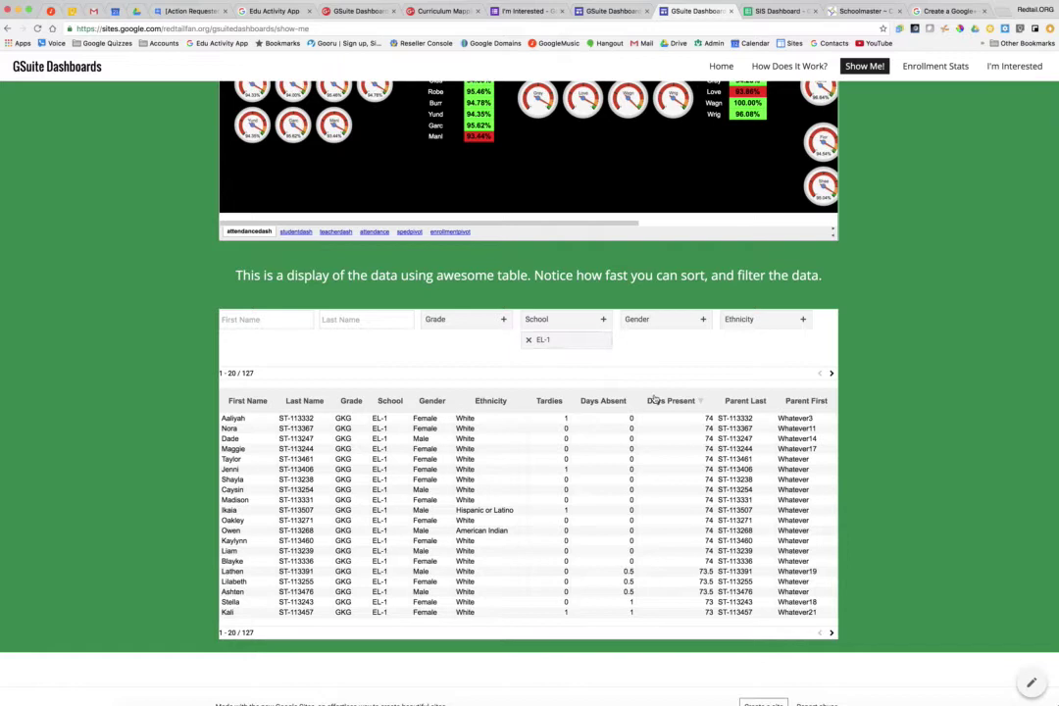
Switch the School filter to EL-2 and page ahead to rows 41–60 of 380.
{"action": "left_click", "coordinate": [528, 339]}
{"action": "left_click", "coordinate": [604, 319]}
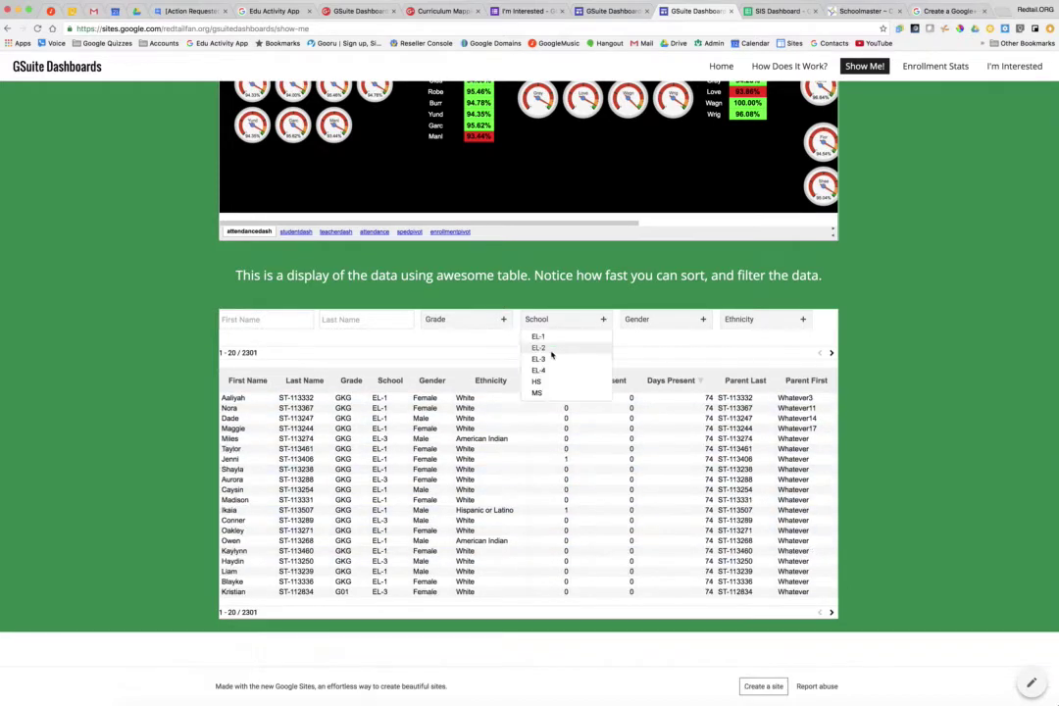
{"action": "left_click", "coordinate": [549, 348]}
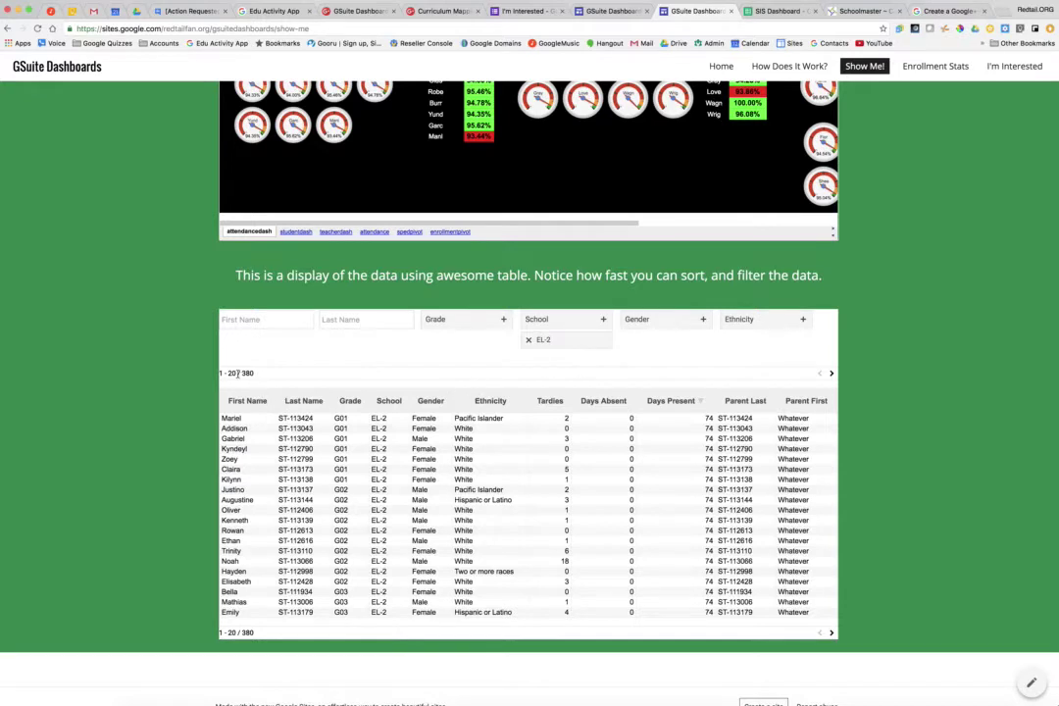
{"action": "left_click", "coordinate": [831, 634]}
{"action": "left_click", "coordinate": [831, 633]}
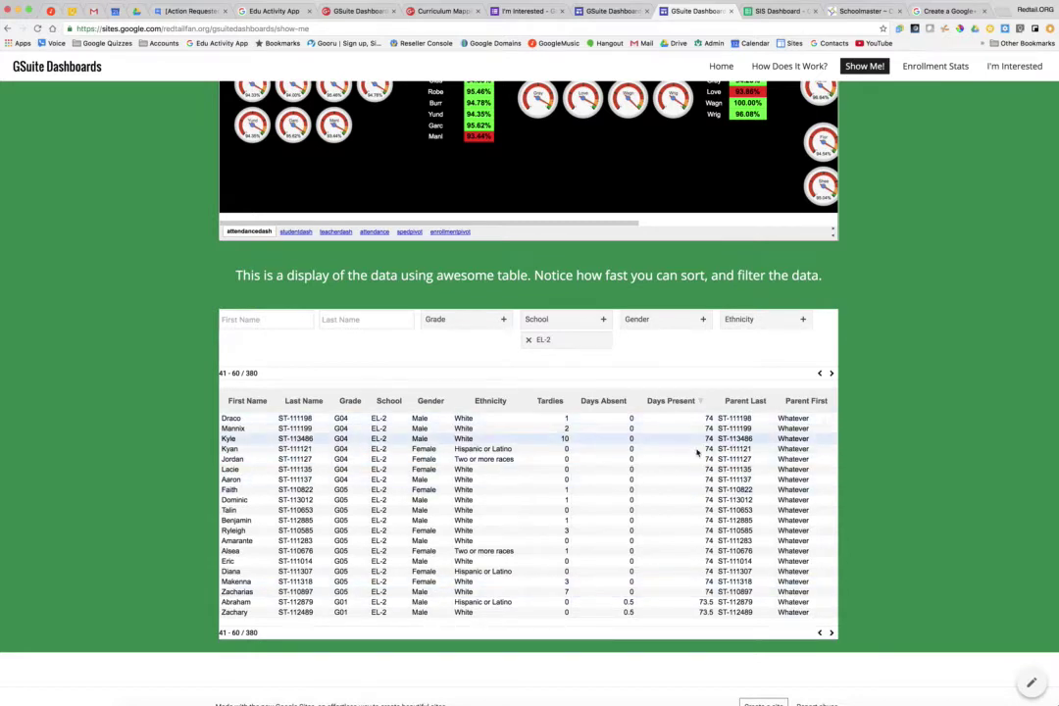
Try a Female gender filter, then clear both the Female and EL-2 filters.
{"action": "left_click", "coordinate": [702, 319]}
{"action": "left_click", "coordinate": [649, 339]}
{"action": "scroll", "coordinate": [692, 502], "scroll_direction": "up", "scroll_amount": 15}
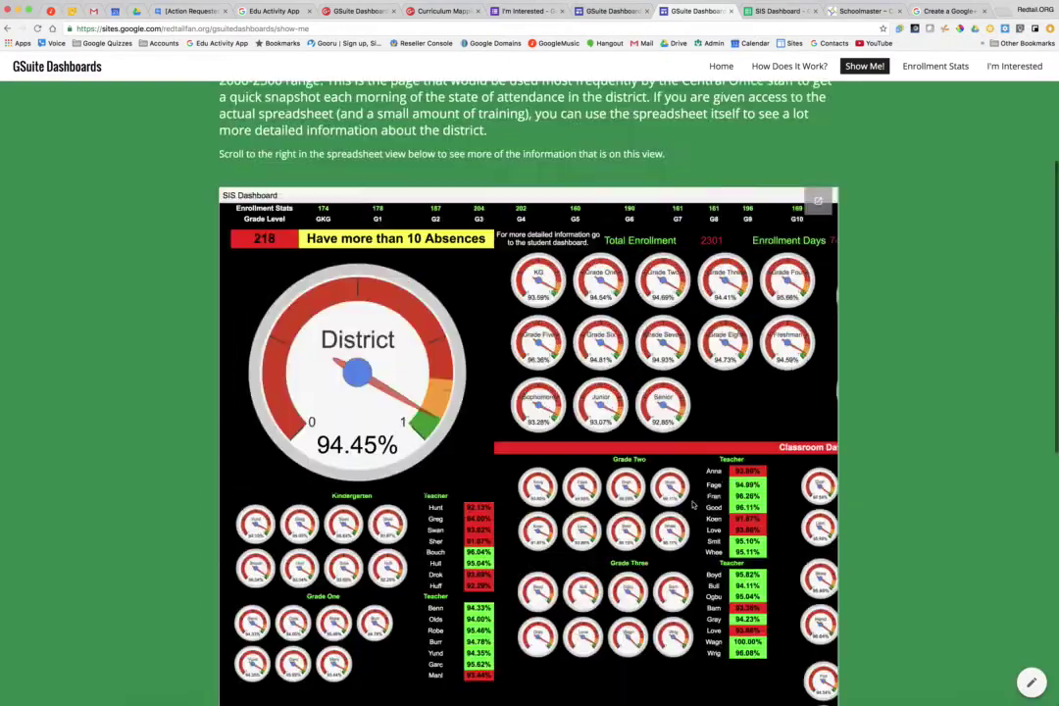
{"action": "scroll", "coordinate": [692, 502], "scroll_direction": "down", "scroll_amount": 15}
{"action": "scroll", "coordinate": [692, 502], "scroll_direction": "down", "scroll_amount": 2}
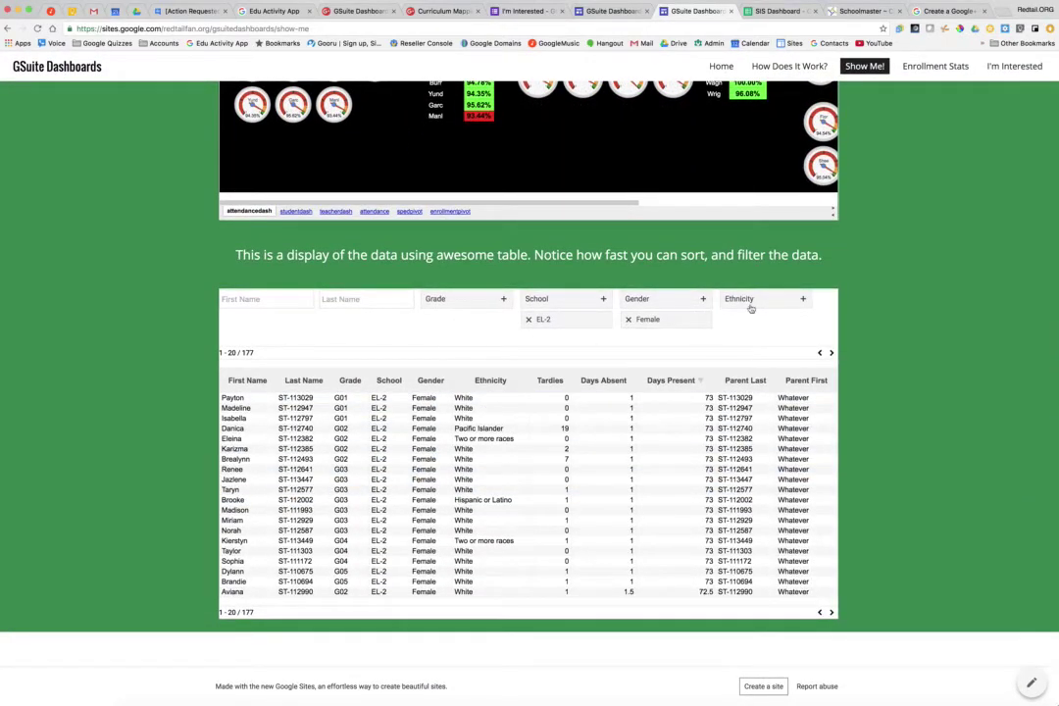
{"action": "left_click", "coordinate": [628, 319]}
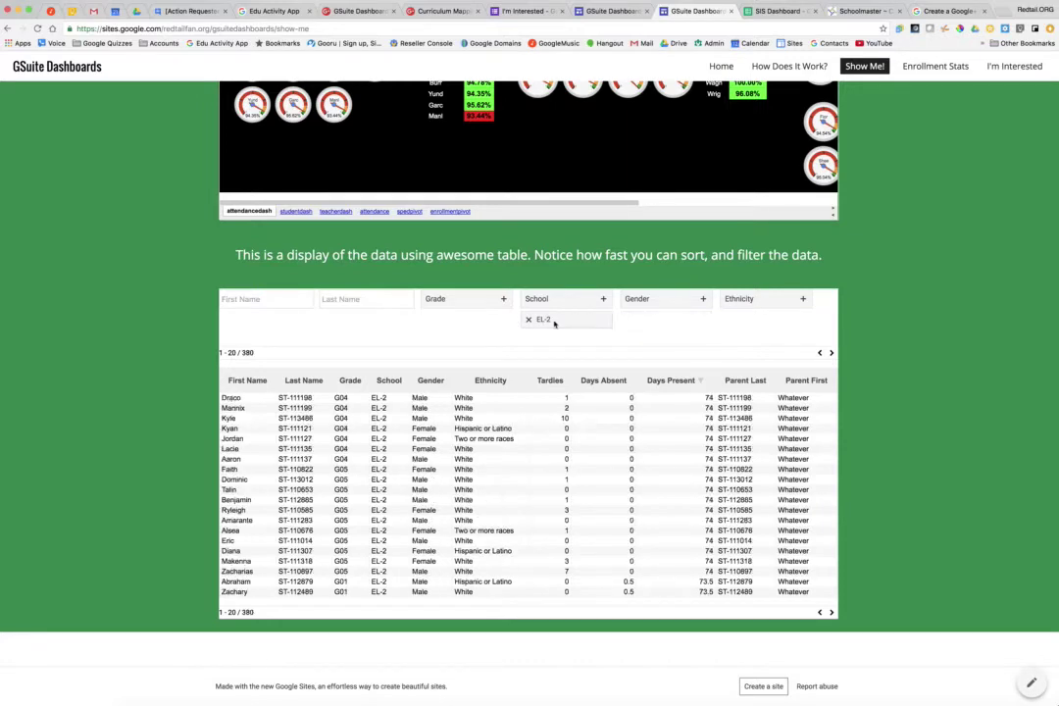
{"action": "left_click", "coordinate": [529, 319]}
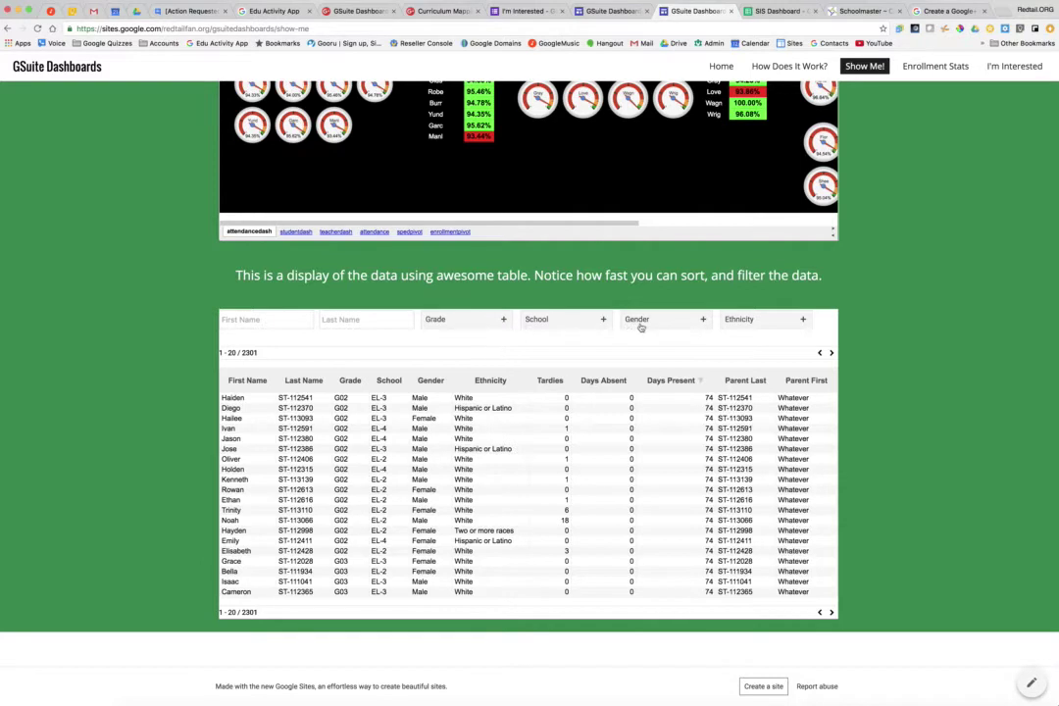
Filter to school EL-2 and grade G02, sorted by Days Present highest first (78 students).
{"action": "left_click", "coordinate": [567, 320]}
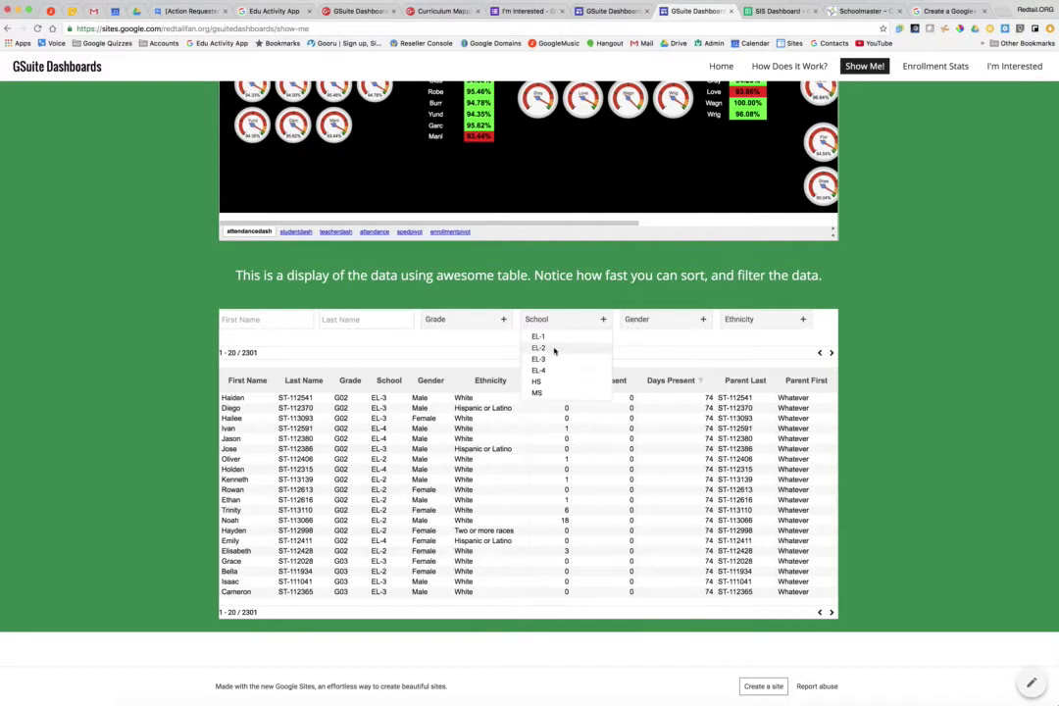
{"action": "left_click", "coordinate": [549, 348]}
{"action": "left_click", "coordinate": [471, 320]}
{"action": "left_click", "coordinate": [466, 348]}
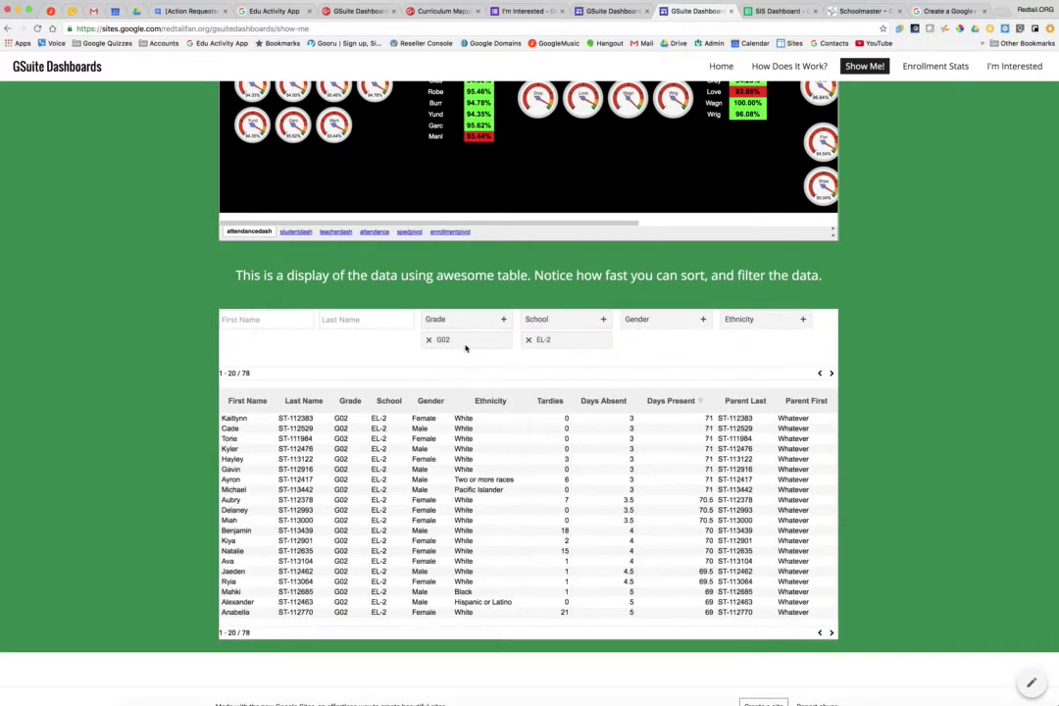
{"action": "left_click", "coordinate": [698, 401]}
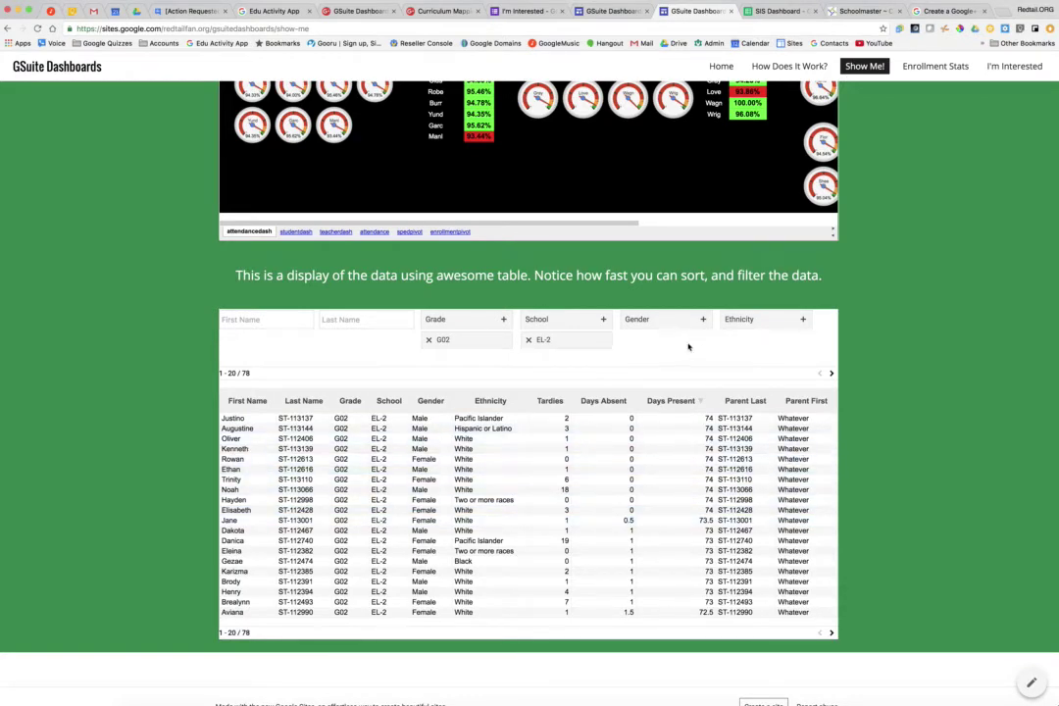
{"action": "scroll", "coordinate": [950, 330], "scroll_direction": "up", "scroll_amount": 15}
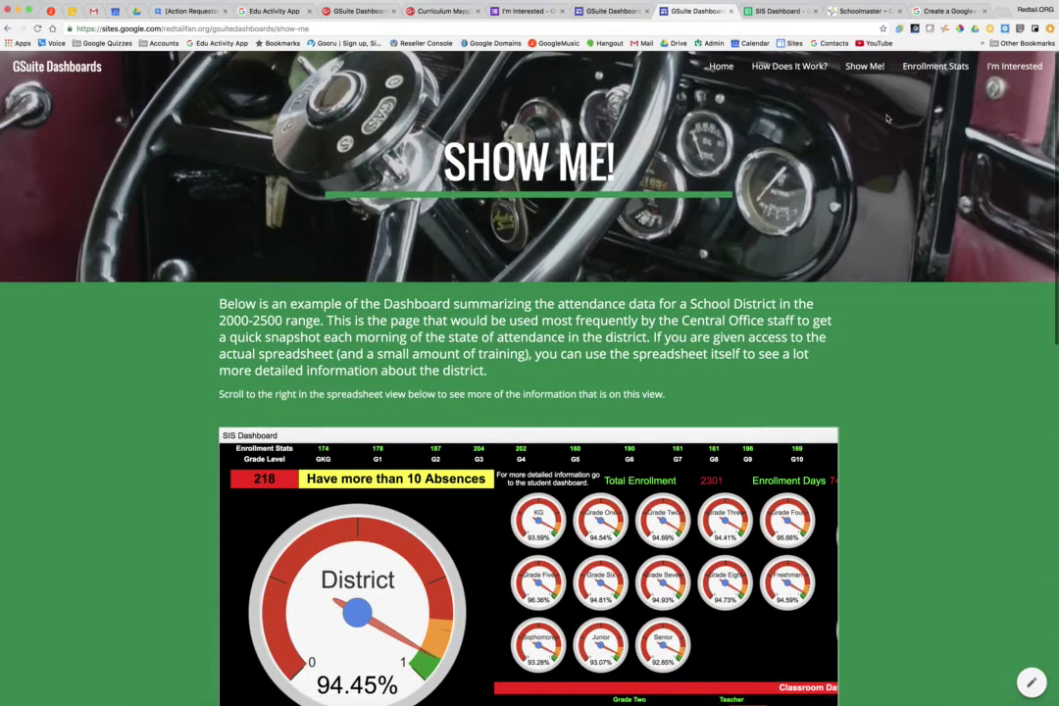
{"action": "scroll", "coordinate": [902, 431], "scroll_direction": "down", "scroll_amount": 5}
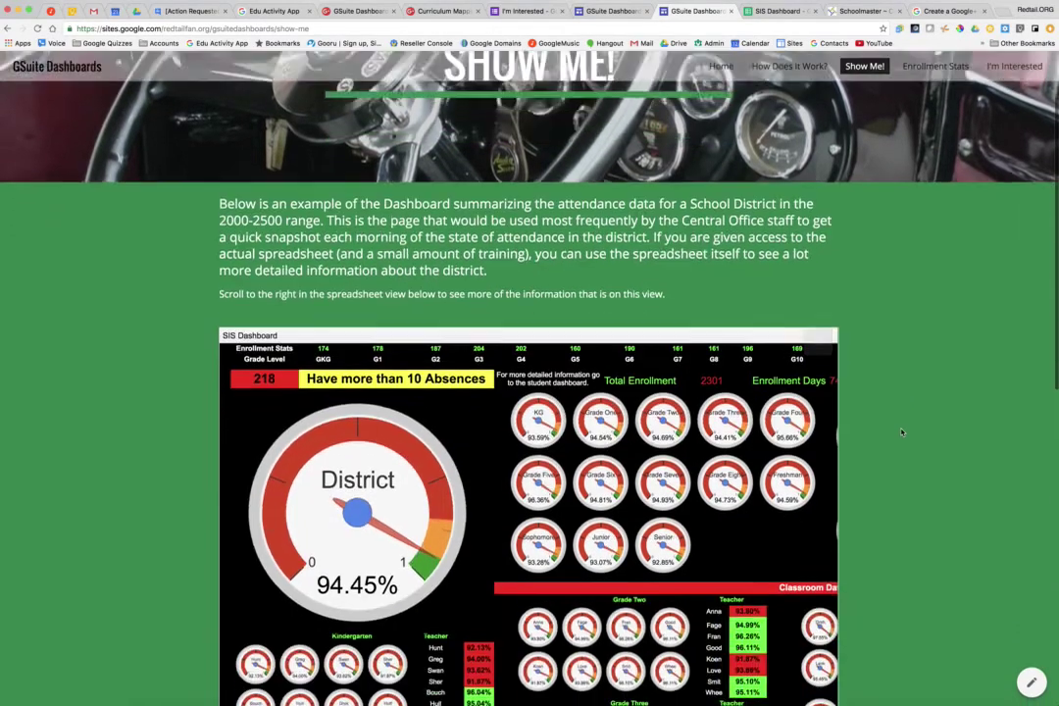
{"action": "scroll", "coordinate": [902, 429], "scroll_direction": "up", "scroll_amount": 5}
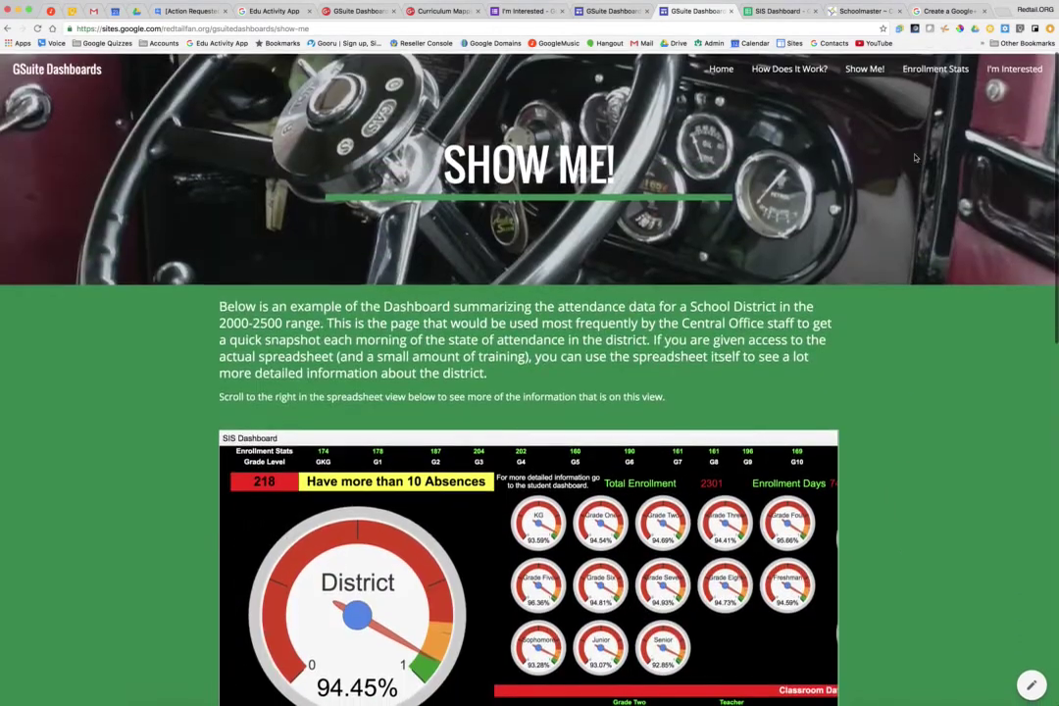
Open the Enrollment Stats page and check values on its first enrollment charts.
{"action": "left_click", "coordinate": [935, 68]}
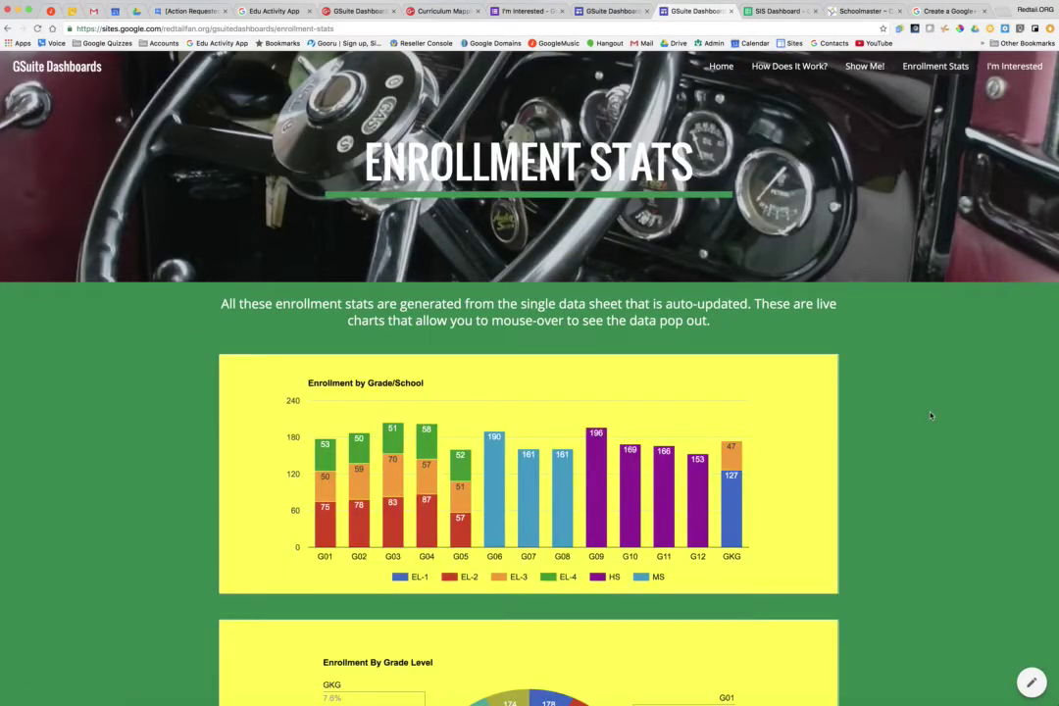
{"action": "scroll", "coordinate": [930, 416], "scroll_direction": "down", "scroll_amount": 5}
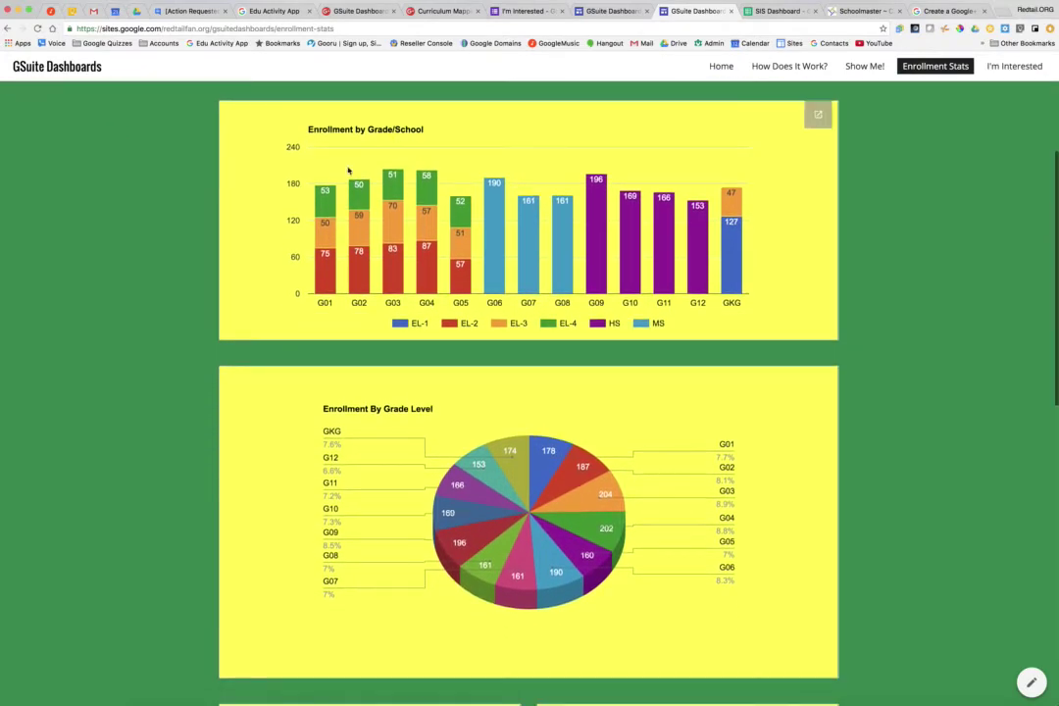
{"action": "mouse_move", "coordinate": [325, 207]}
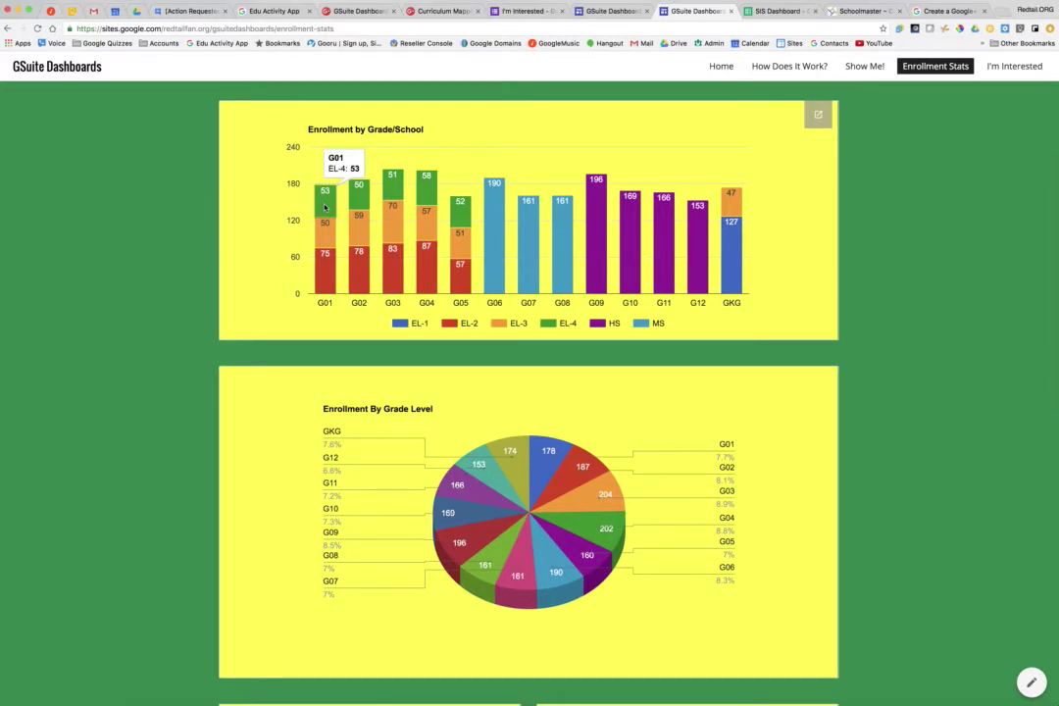
{"action": "mouse_move", "coordinate": [326, 243]}
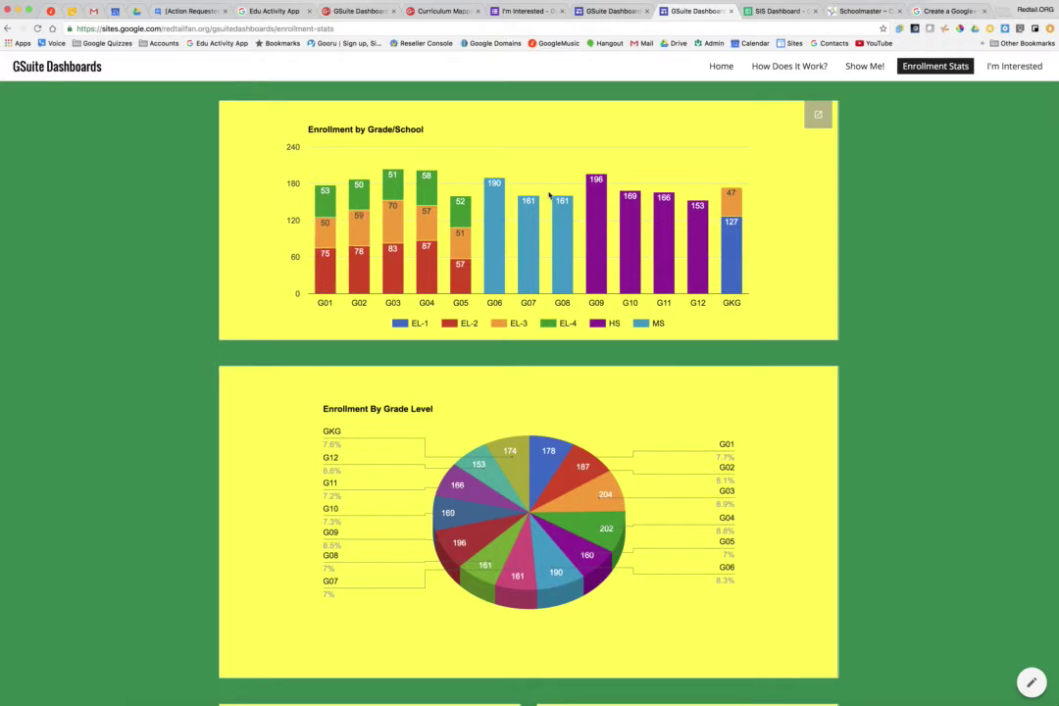
{"action": "mouse_move", "coordinate": [626, 231]}
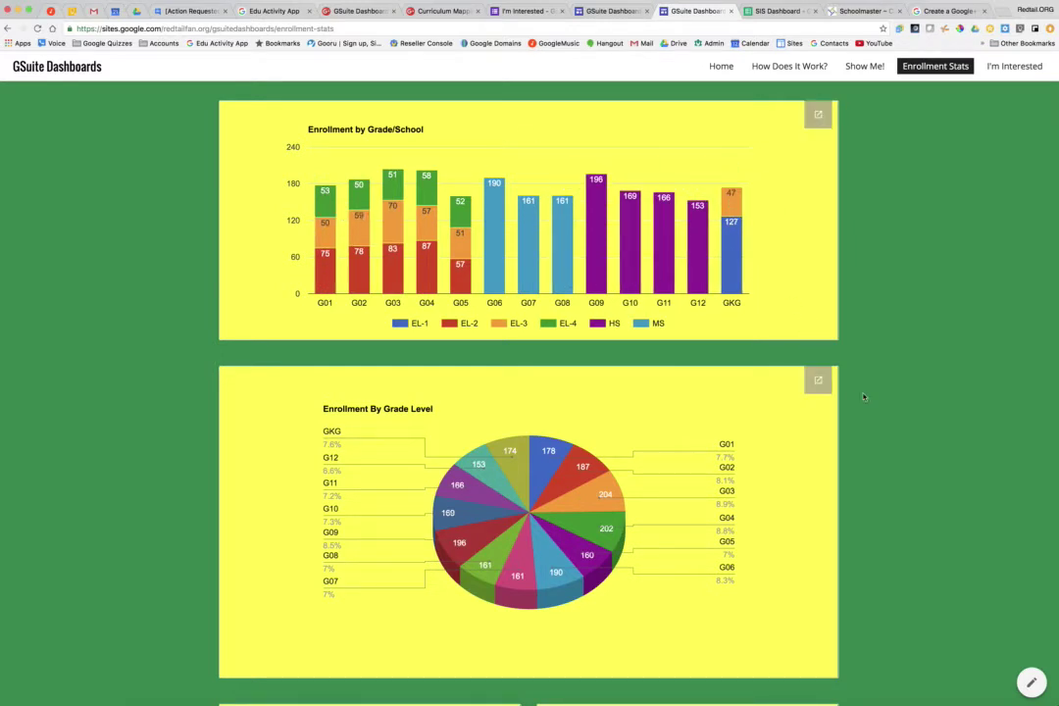
{"action": "scroll", "coordinate": [911, 396], "scroll_direction": "down", "scroll_amount": 2}
{"action": "scroll", "coordinate": [912, 396], "scroll_direction": "down", "scroll_amount": 2}
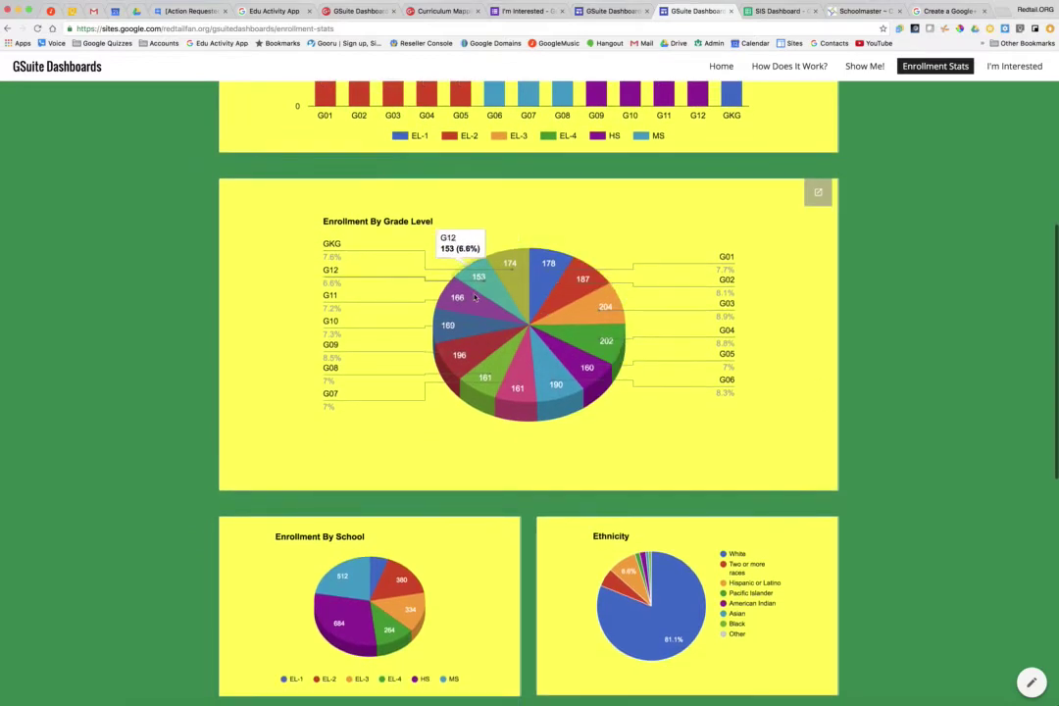
{"action": "mouse_move", "coordinate": [506, 356]}
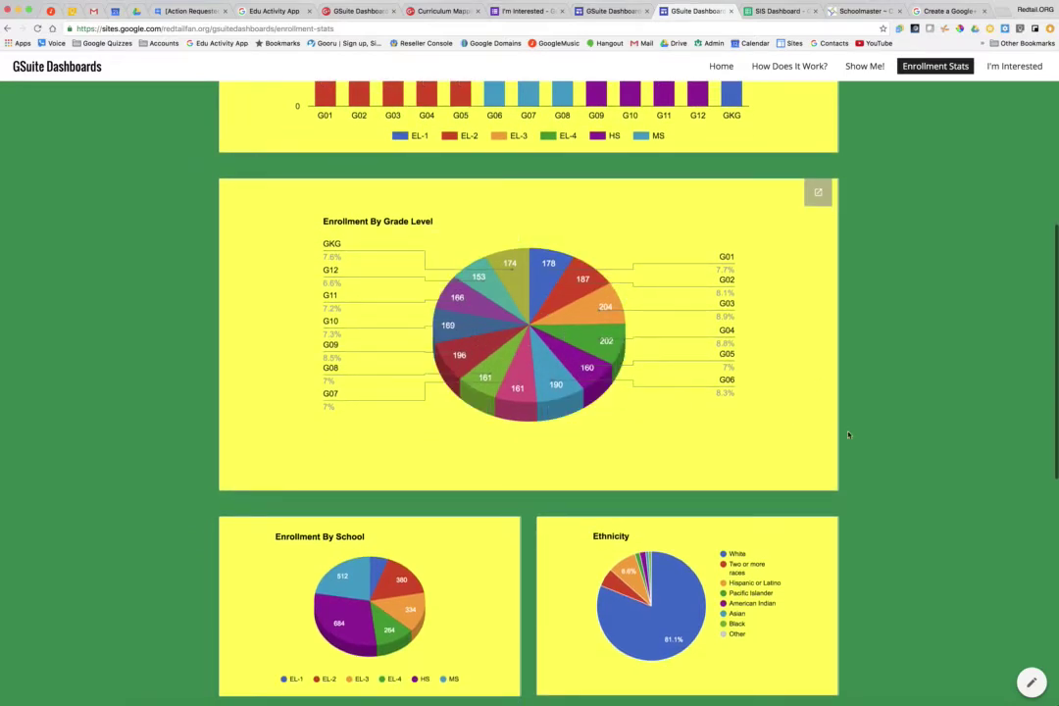
Scroll through the remaining enrollment charts, checking their values.
{"action": "scroll", "coordinate": [890, 448], "scroll_direction": "down", "scroll_amount": 2}
{"action": "scroll", "coordinate": [891, 448], "scroll_direction": "down", "scroll_amount": 5}
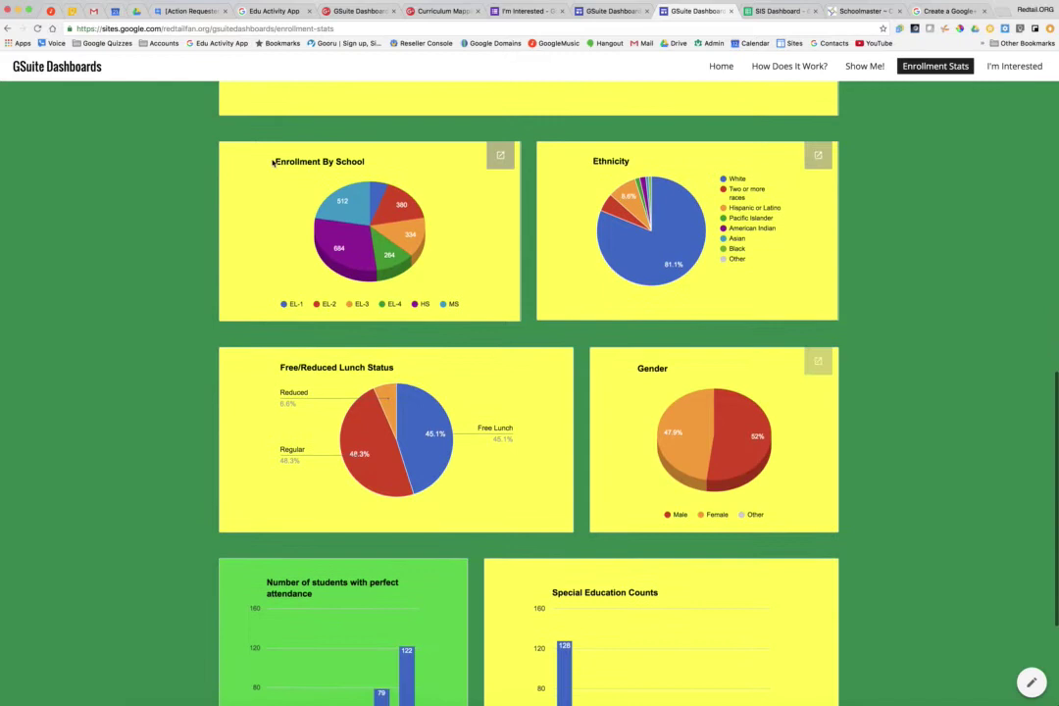
{"action": "mouse_move", "coordinate": [355, 195]}
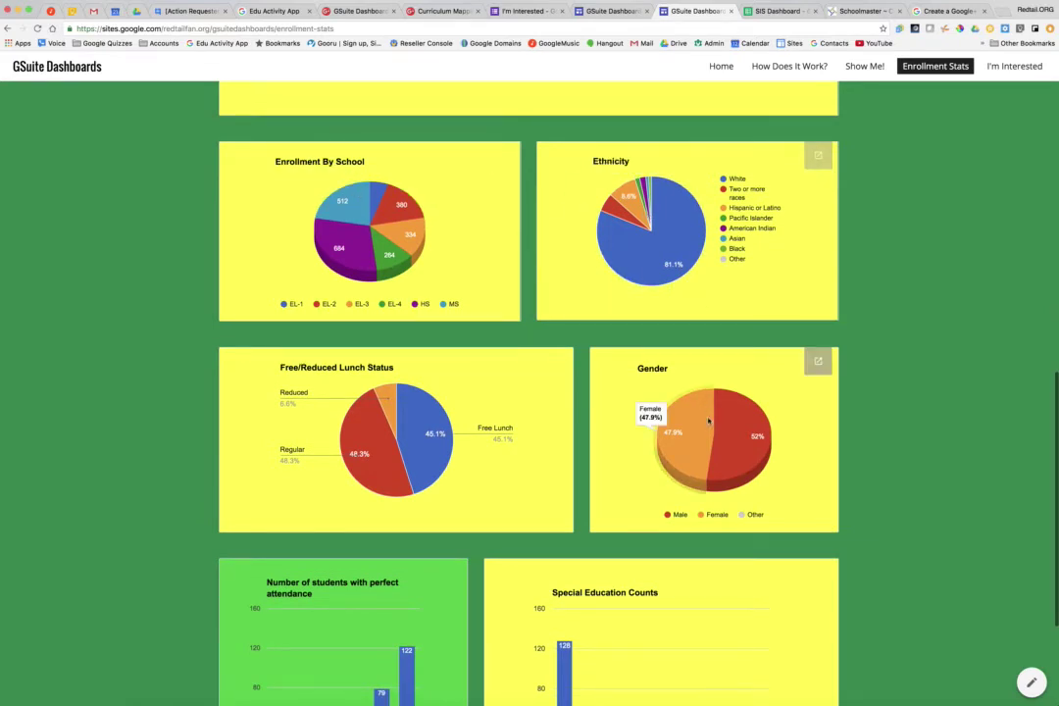
{"action": "mouse_move", "coordinate": [725, 425]}
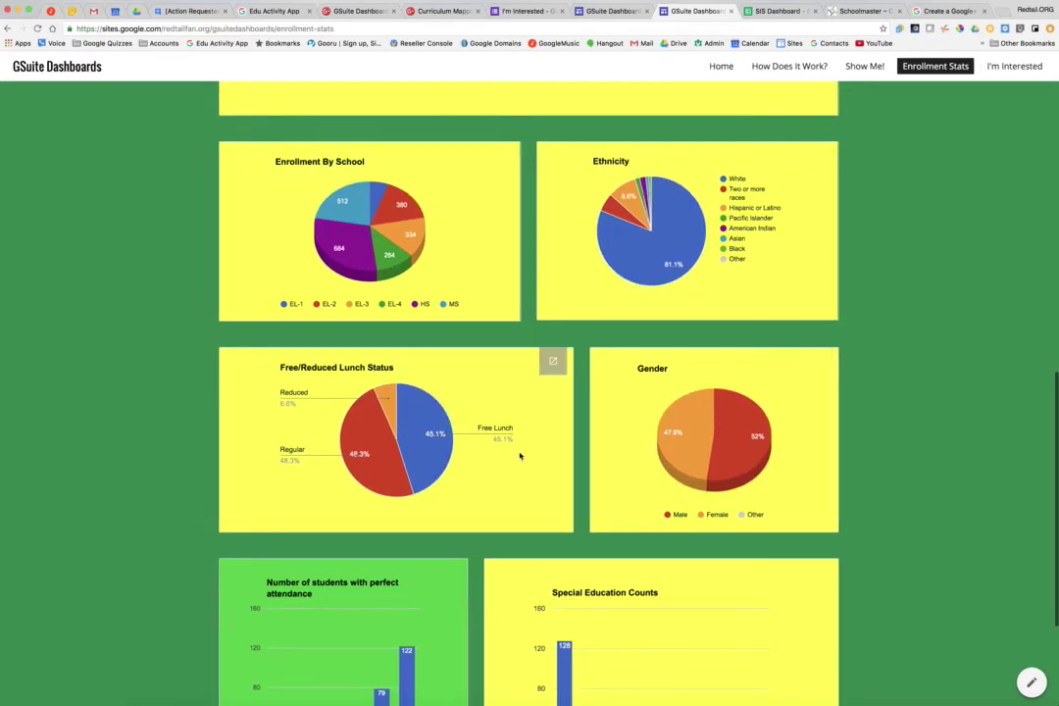
{"action": "scroll", "coordinate": [524, 457], "scroll_direction": "down", "scroll_amount": 2}
{"action": "scroll", "coordinate": [524, 457], "scroll_direction": "down", "scroll_amount": 3}
{"action": "mouse_move", "coordinate": [405, 490]}
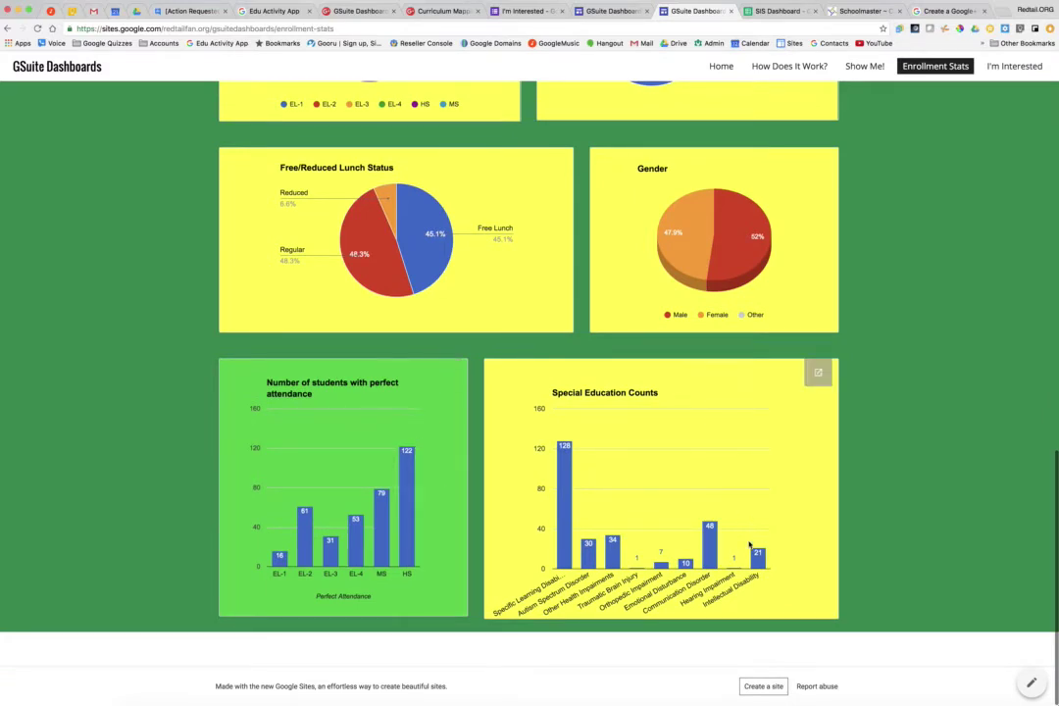
{"action": "scroll", "coordinate": [905, 394], "scroll_direction": "up", "scroll_amount": 10}
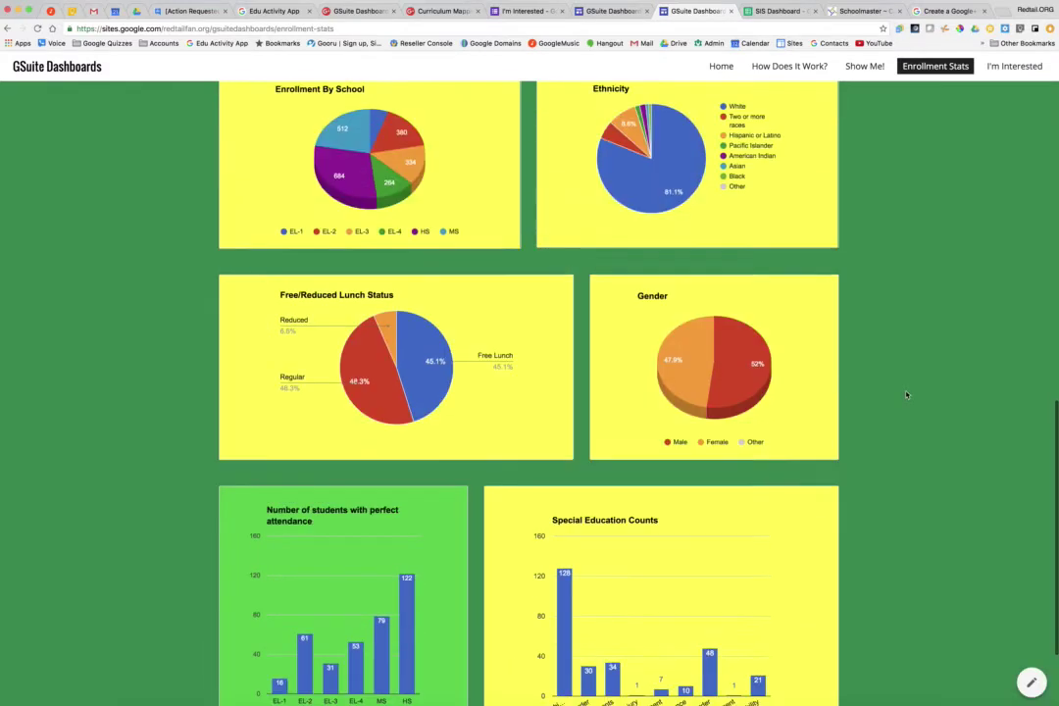
{"action": "scroll", "coordinate": [907, 388], "scroll_direction": "up", "scroll_amount": 2}
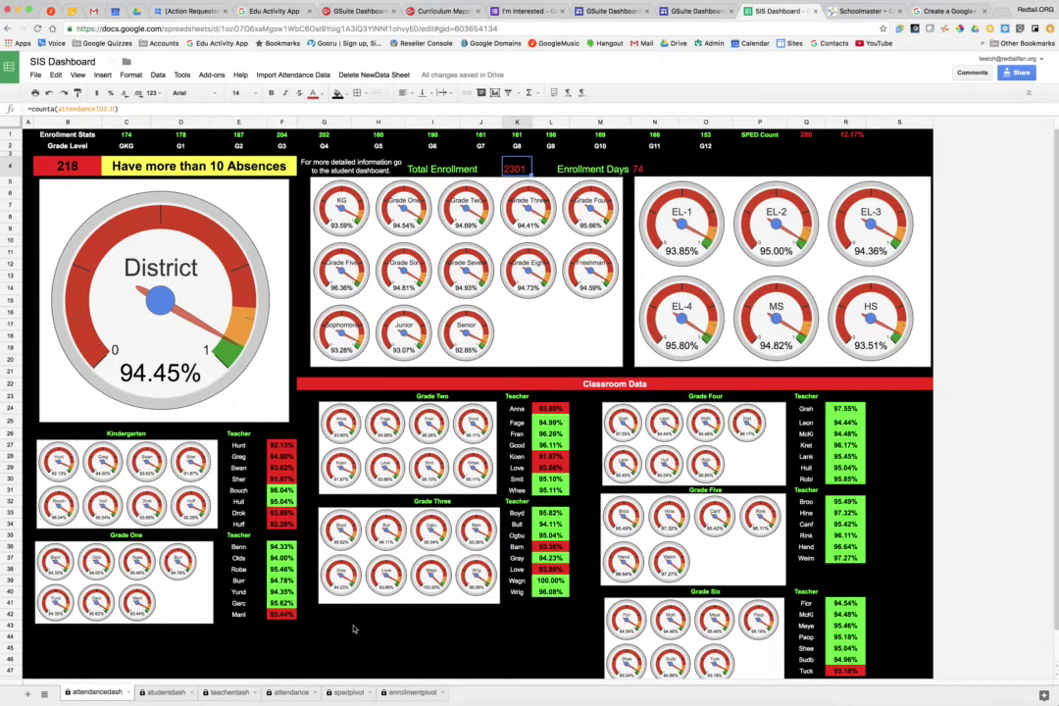
Show the attendance sheet and preview the Import Attendance Data and Delete NewData Sheet menus.
{"action": "left_click", "coordinate": [291, 693]}
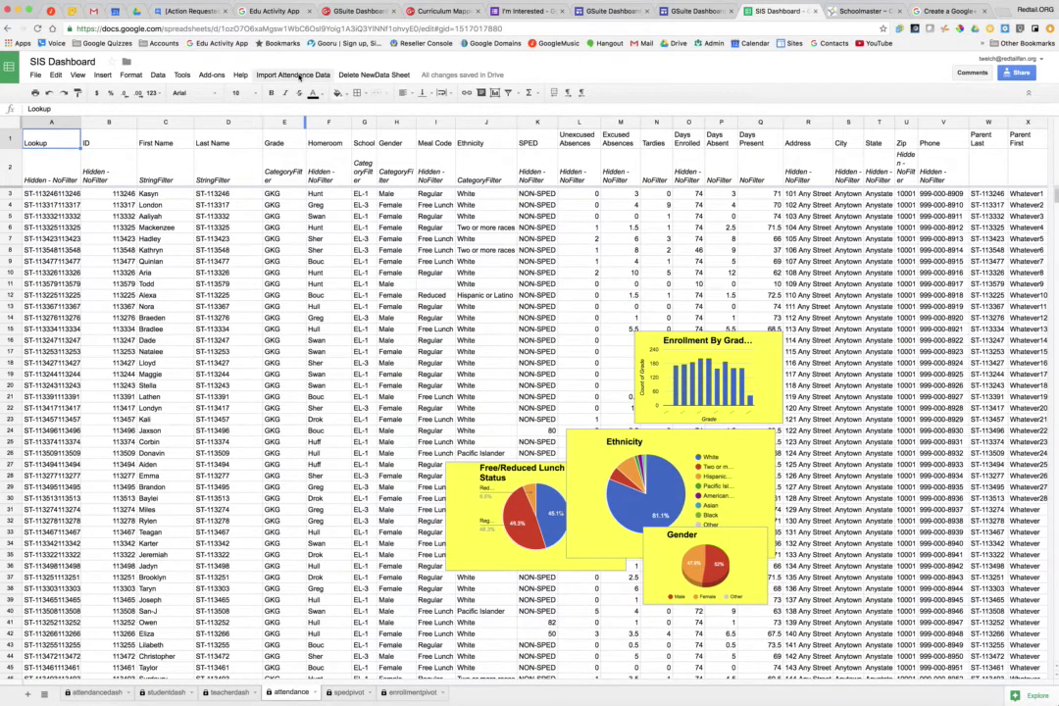
{"action": "left_click", "coordinate": [294, 75]}
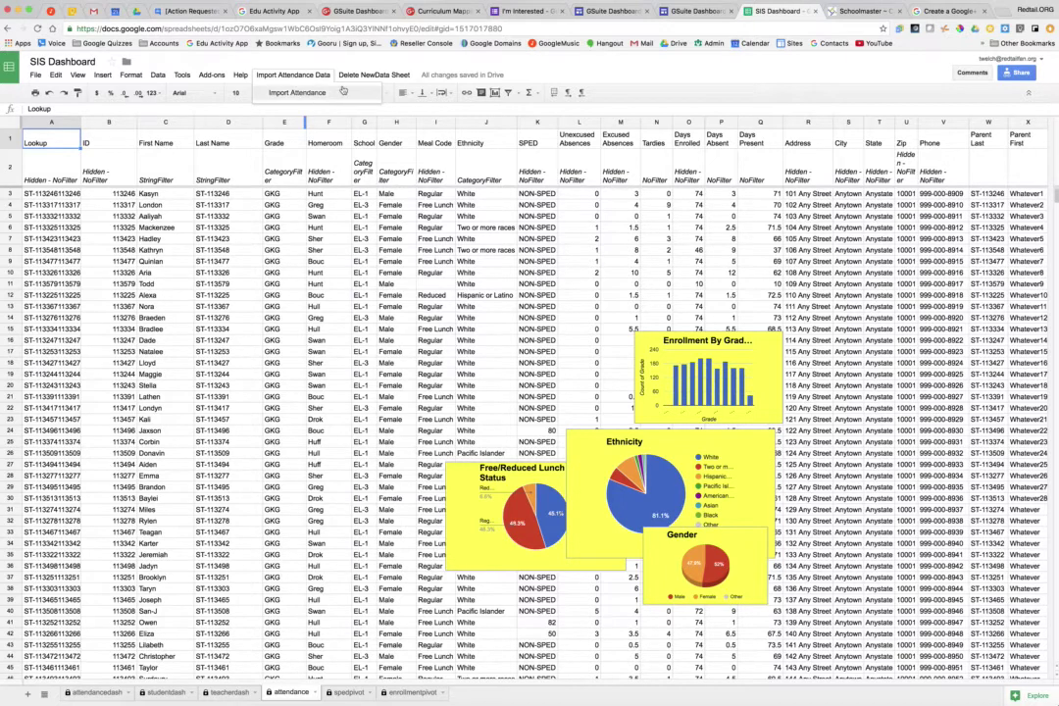
{"action": "left_click", "coordinate": [373, 74]}
{"action": "key", "text": "Escape"}
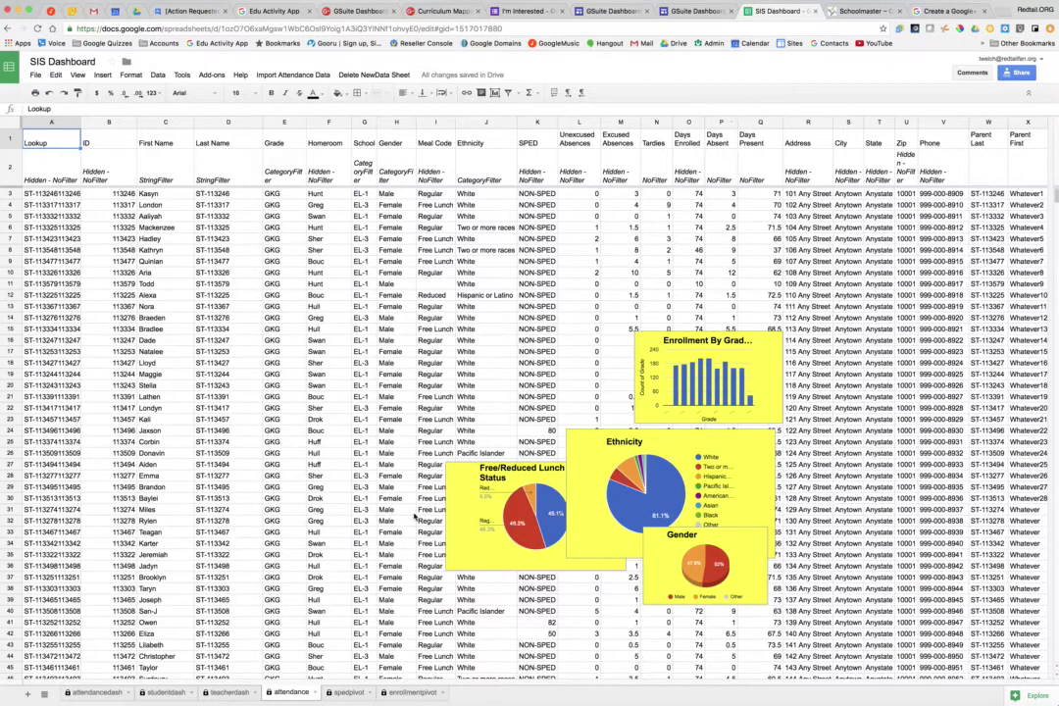
{"action": "left_click", "coordinate": [95, 692]}
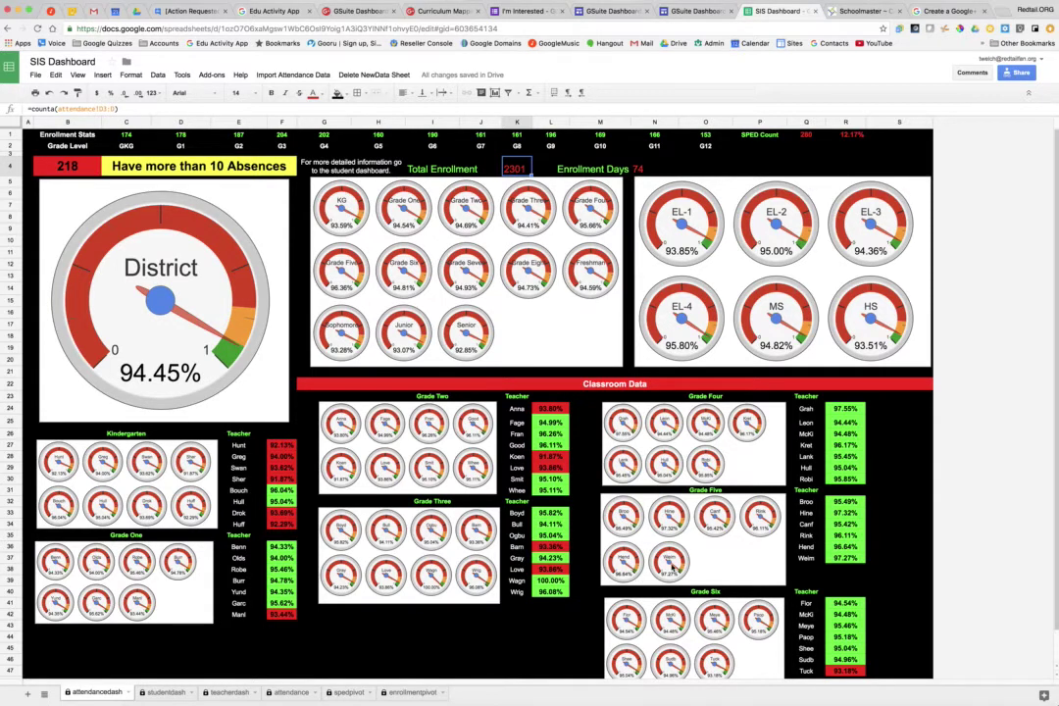
{"action": "scroll", "coordinate": [671, 565], "scroll_direction": "down", "scroll_amount": 1}
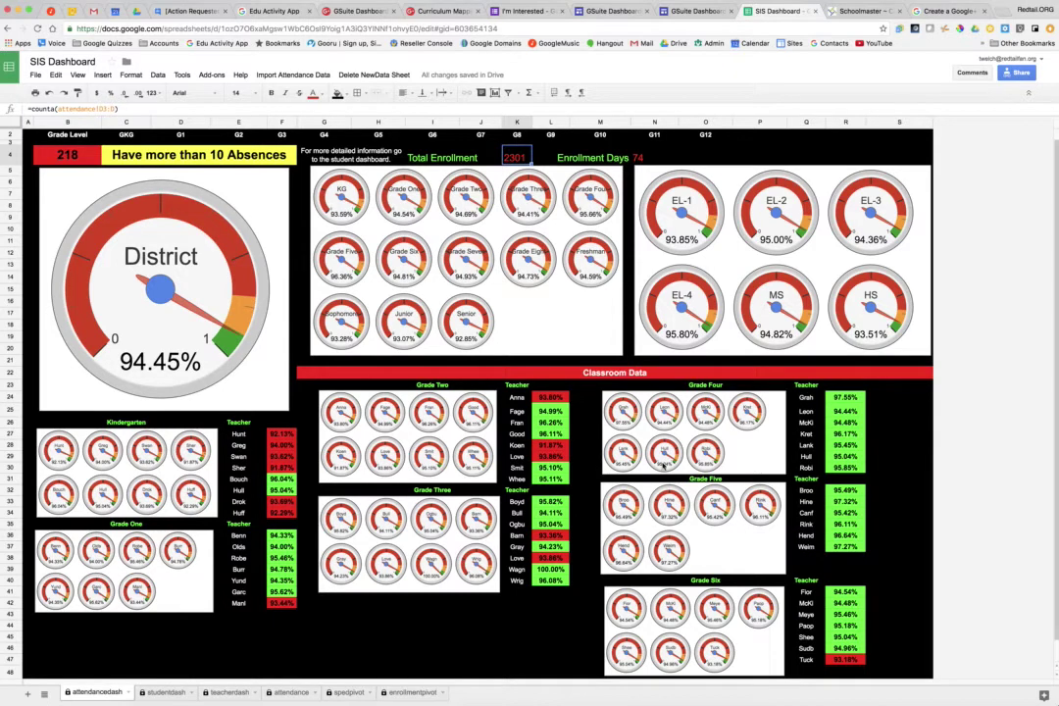
{"action": "scroll", "coordinate": [504, 265], "scroll_direction": "up", "scroll_amount": 1}
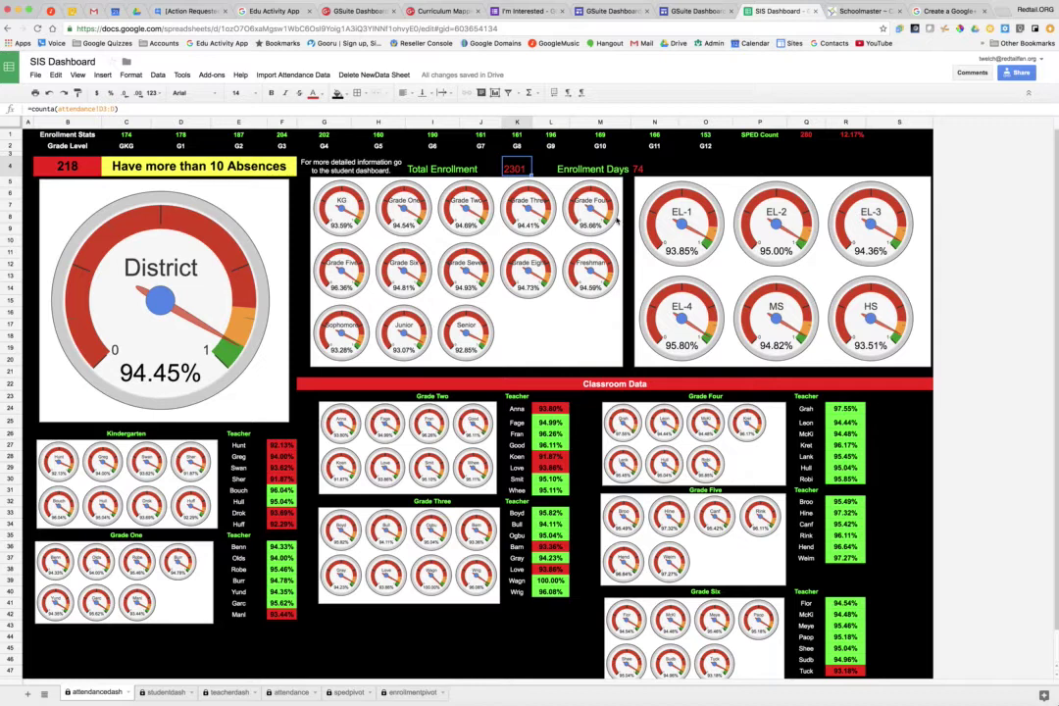
Load a kindergarten student on studentdash (98.65% gauge) and select the top absentee's ID in M6.
{"action": "left_click", "coordinate": [168, 692]}
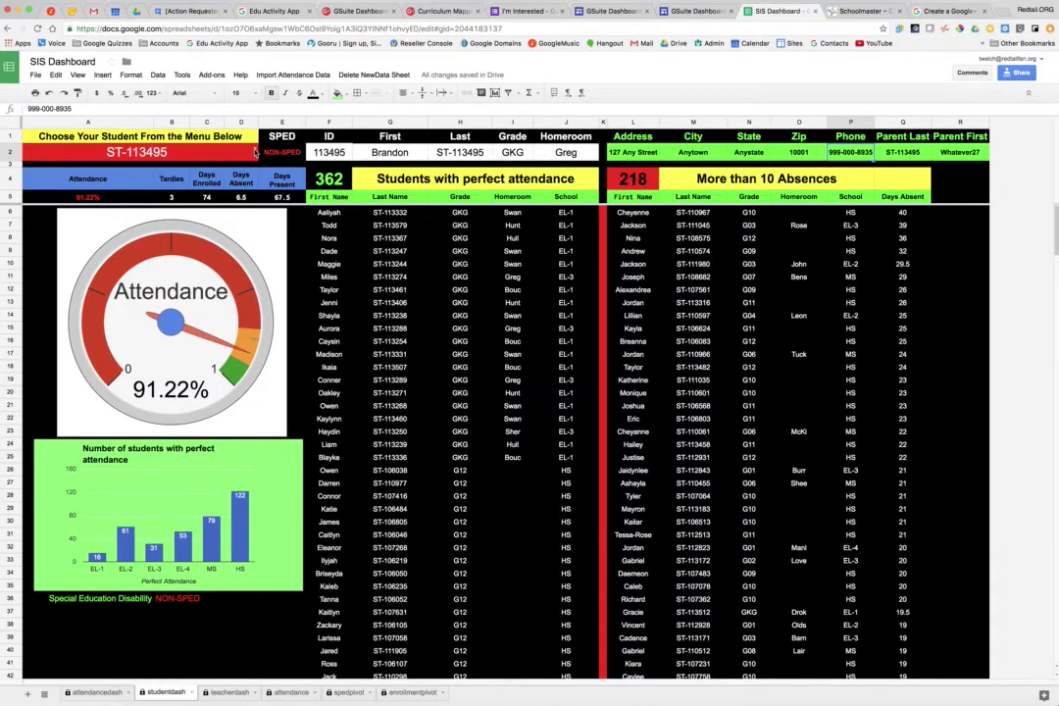
{"action": "left_click", "coordinate": [254, 152]}
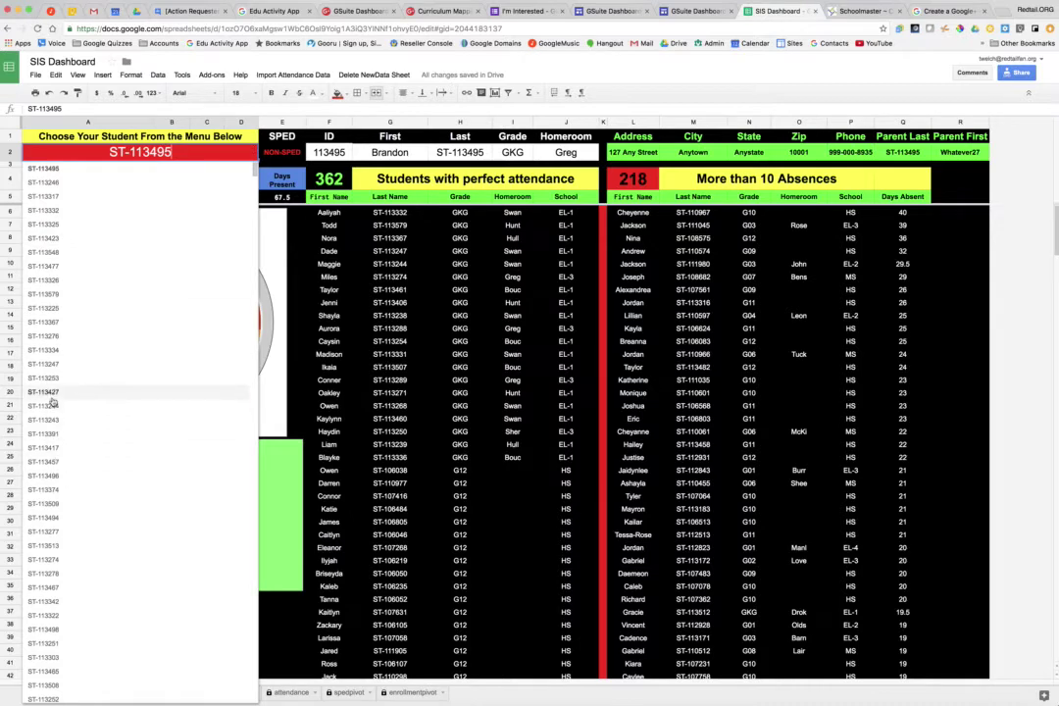
{"action": "left_click", "coordinate": [49, 393]}
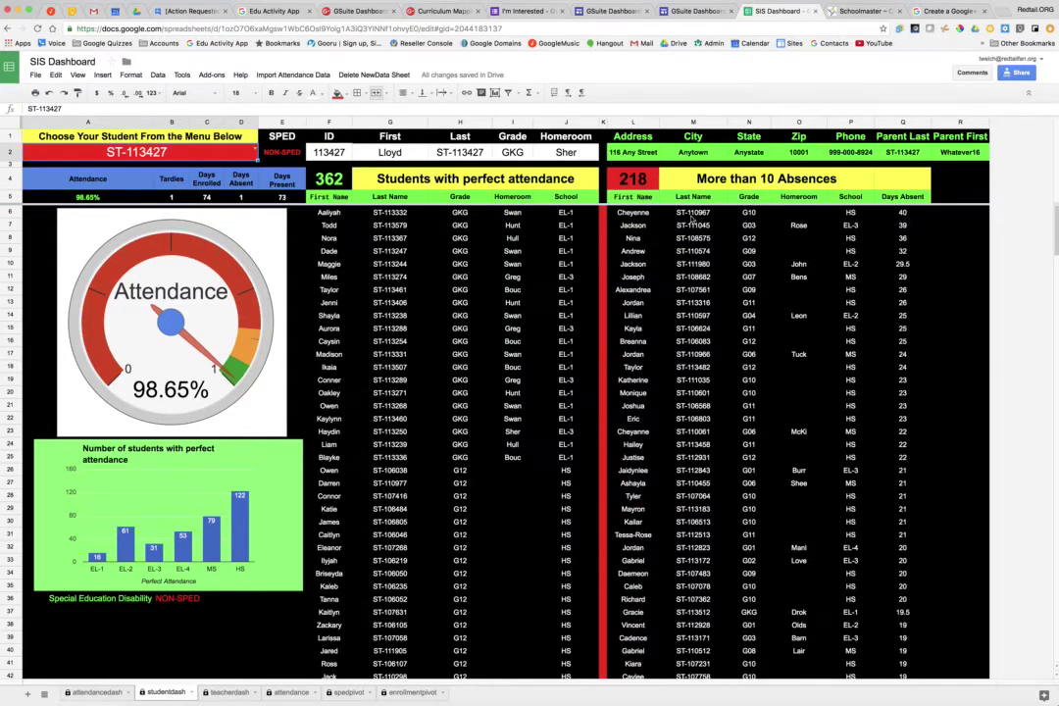
{"action": "left_click", "coordinate": [692, 213]}
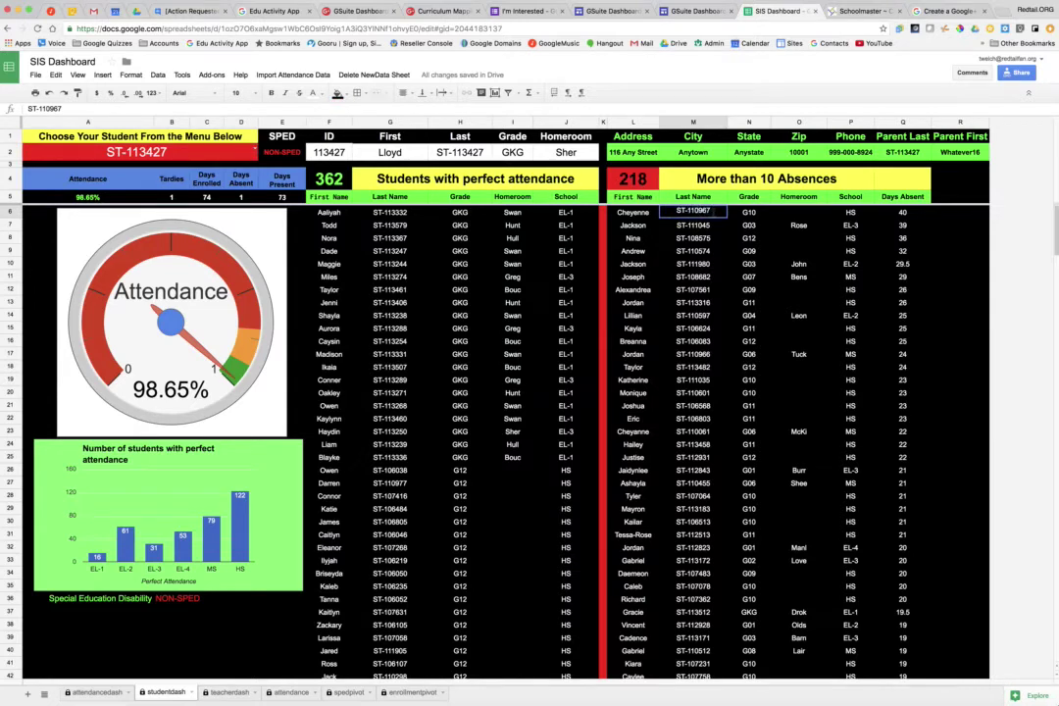
{"action": "double_click", "coordinate": [692, 210]}
{"action": "key", "text": "ctrl+c"}
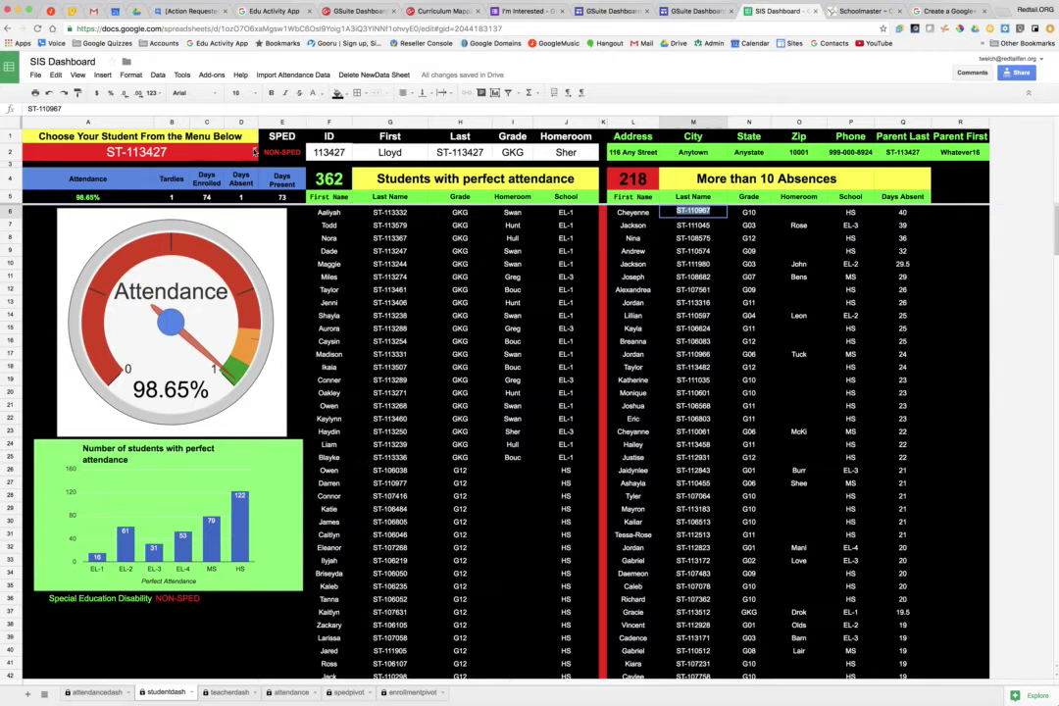
Paste the copied student ID into A2 and review that student's details.
{"action": "left_click", "coordinate": [138, 153]}
{"action": "double_click", "coordinate": [139, 154]}
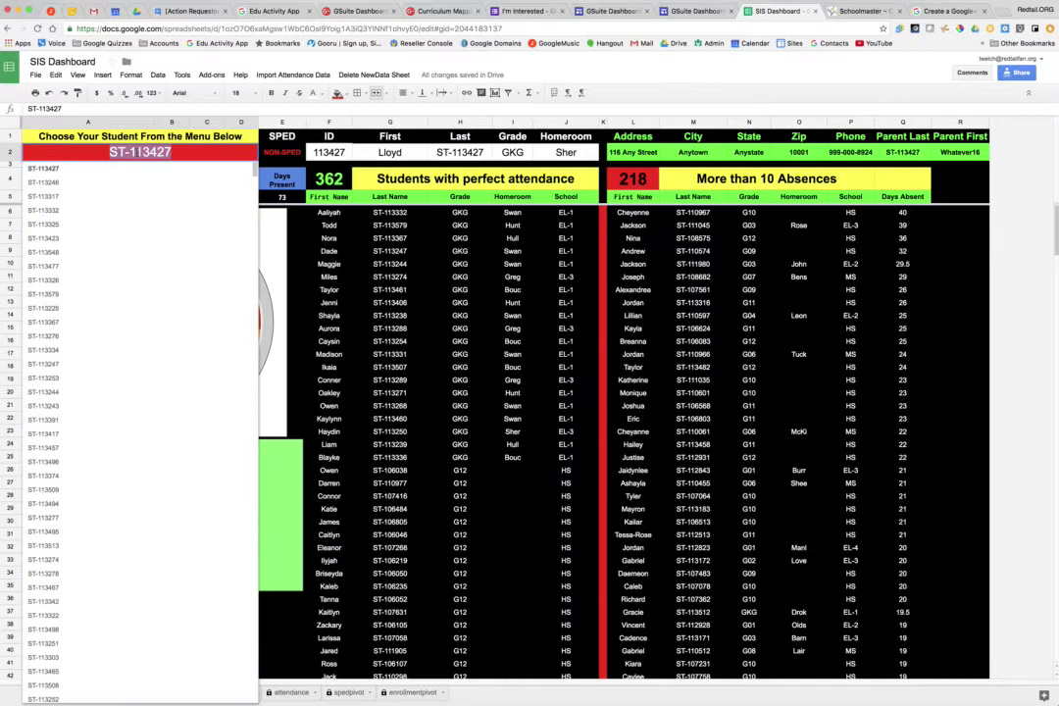
{"action": "key", "text": "ctrl+v"}
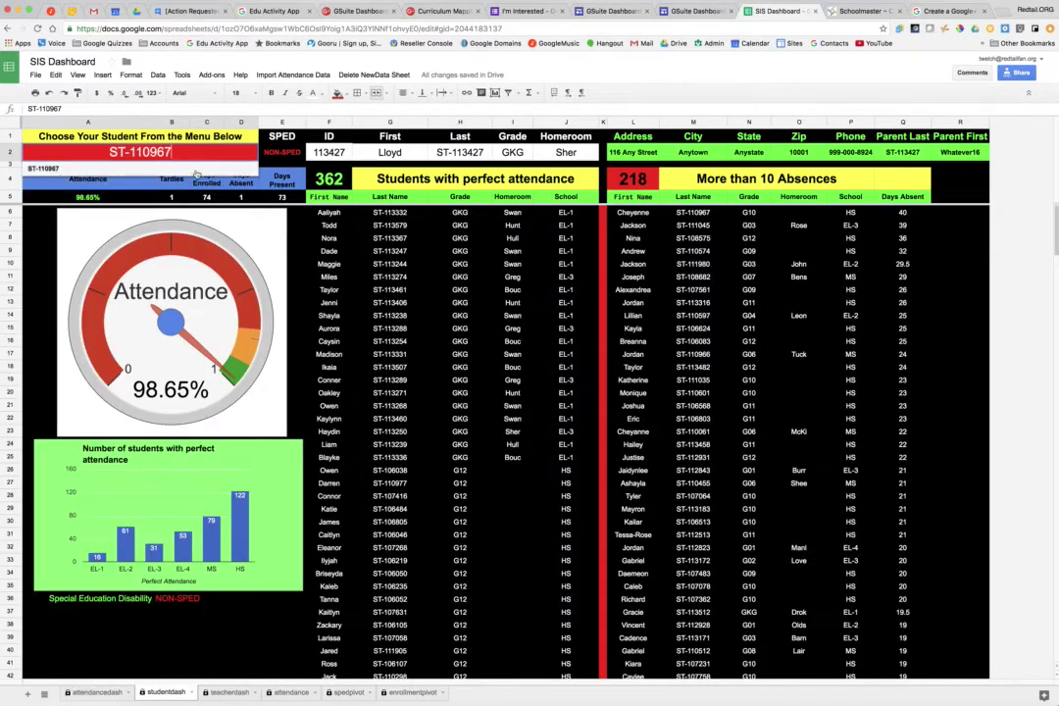
{"action": "key", "text": "Return"}
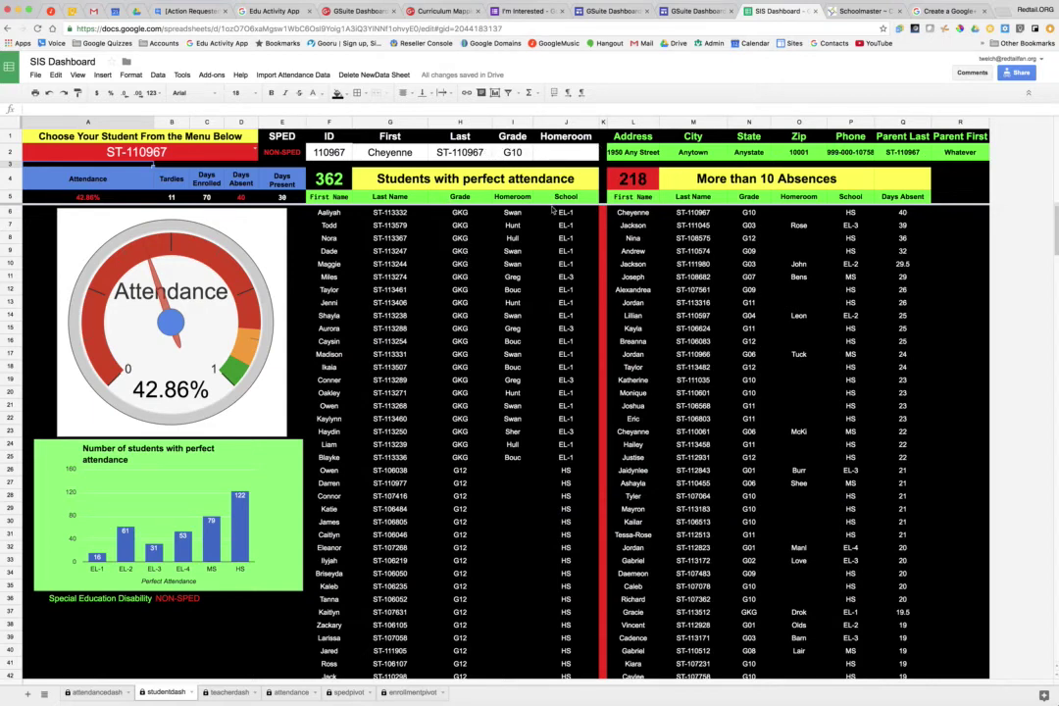
{"action": "left_click", "coordinate": [860, 153]}
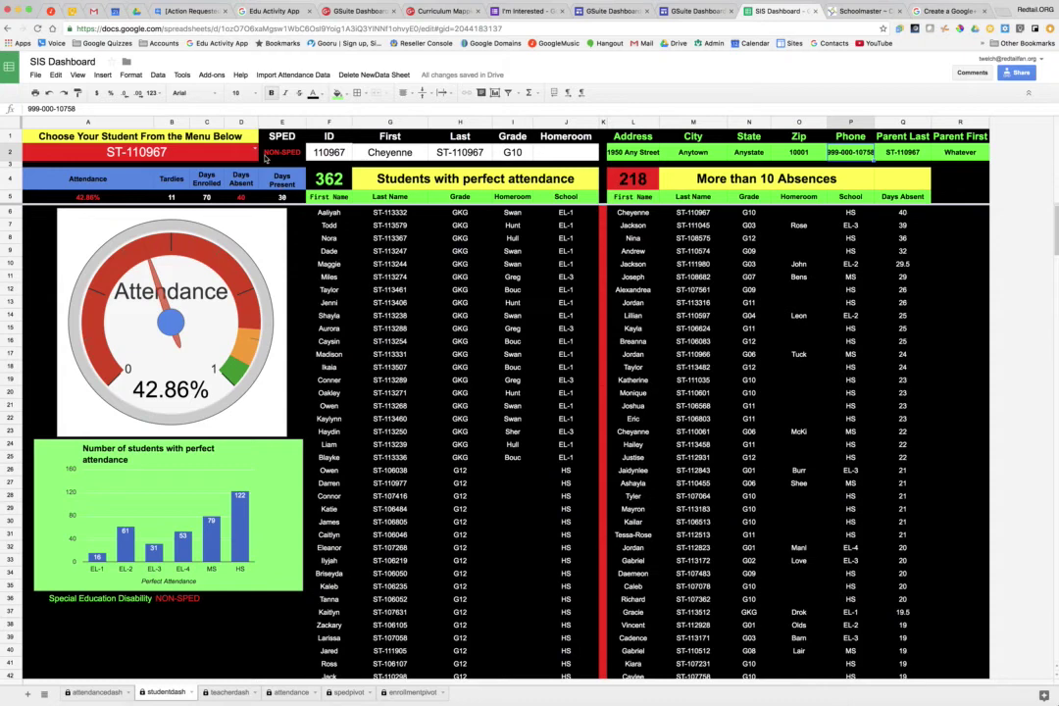
Change A2's last four digits to 3496 to load the student with 93.92% attendance.
{"action": "left_click", "coordinate": [149, 156]}
{"action": "key", "text": "Return"}
{"action": "left_click_drag", "start_coordinate": [142, 152], "coordinate": [172, 151]}
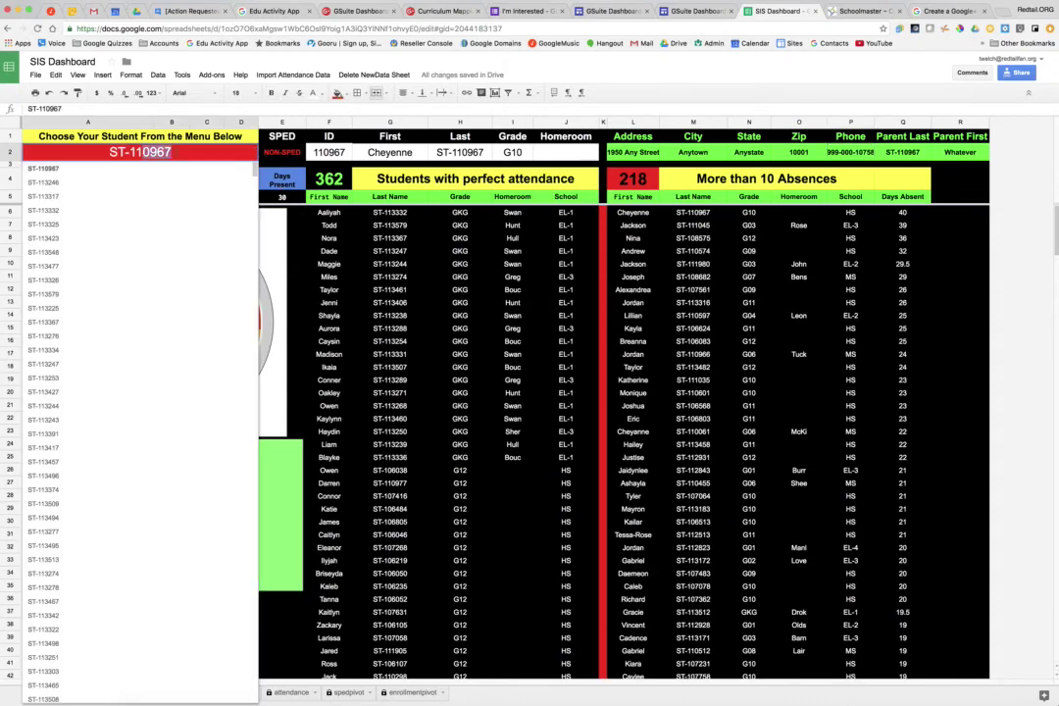
{"action": "type", "text": "3496"}
{"action": "key", "text": "Return"}
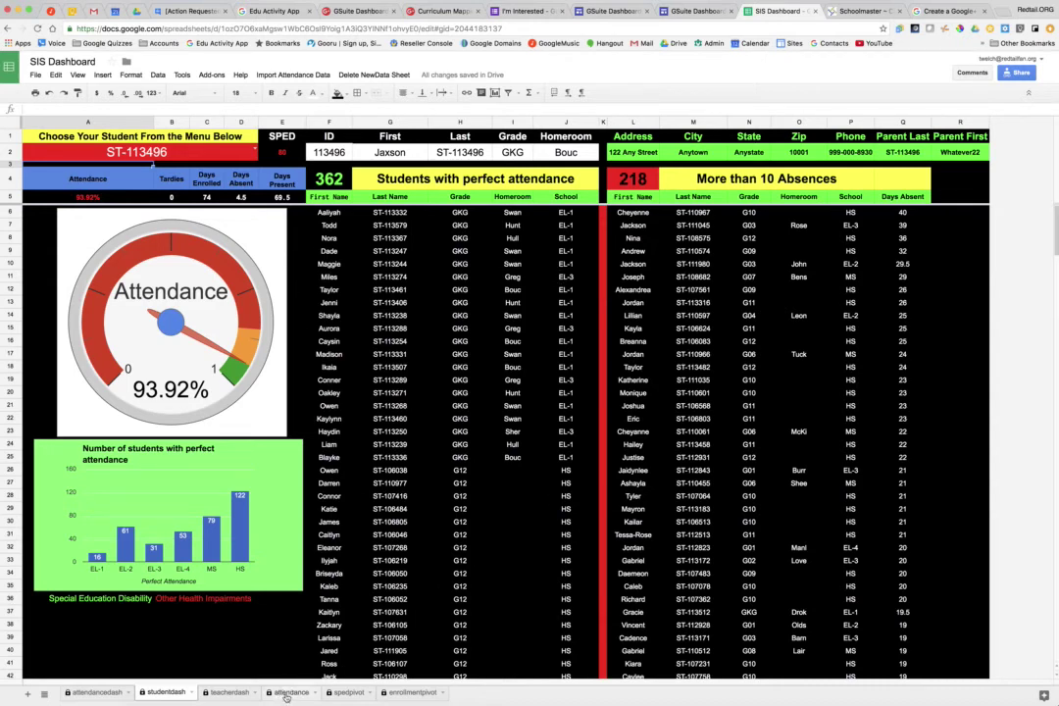
View two teachers' class attendance on teacherdash, then return to the GSuite Dashboards site.
{"action": "left_click", "coordinate": [232, 693]}
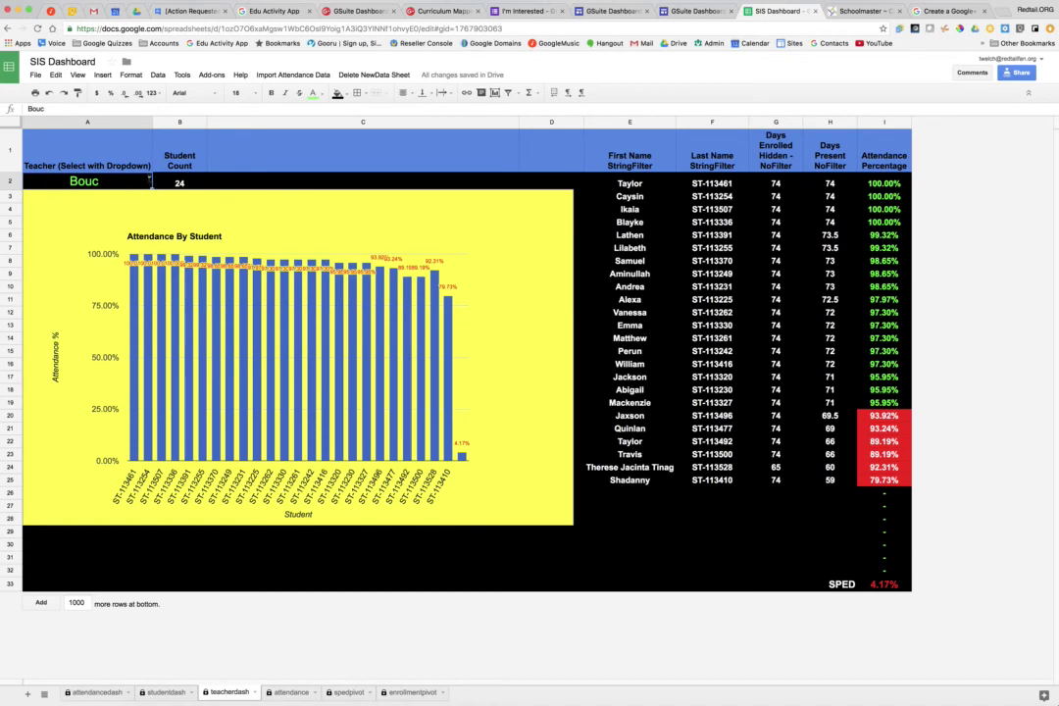
{"action": "left_click", "coordinate": [151, 182]}
{"action": "left_click", "coordinate": [61, 214]}
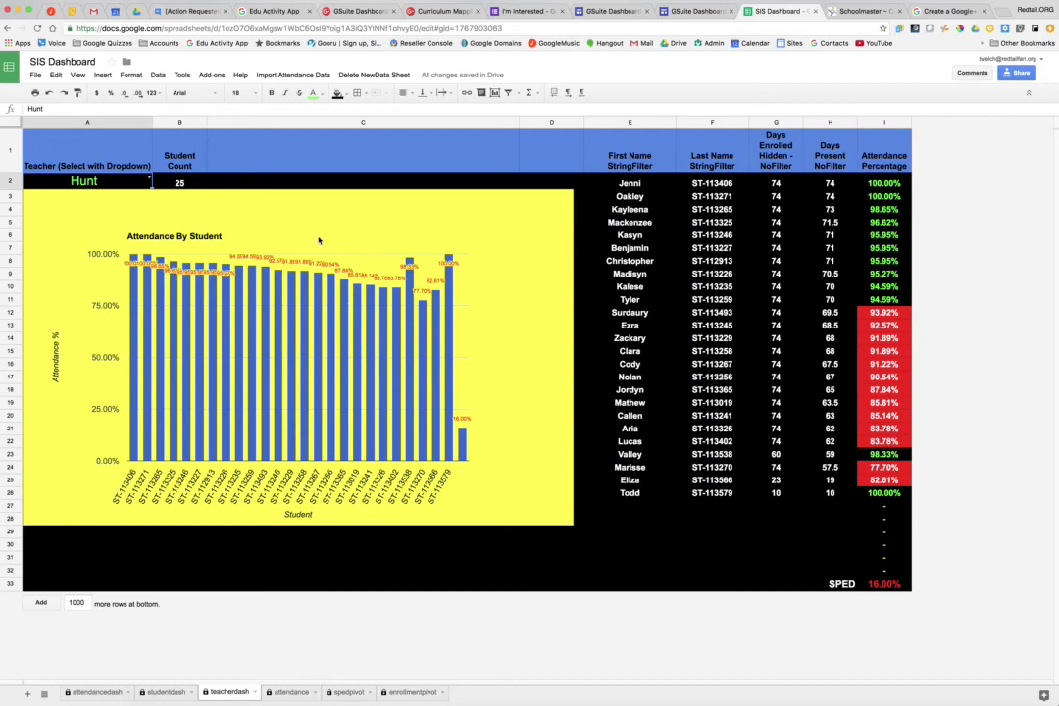
{"action": "left_click", "coordinate": [149, 182]}
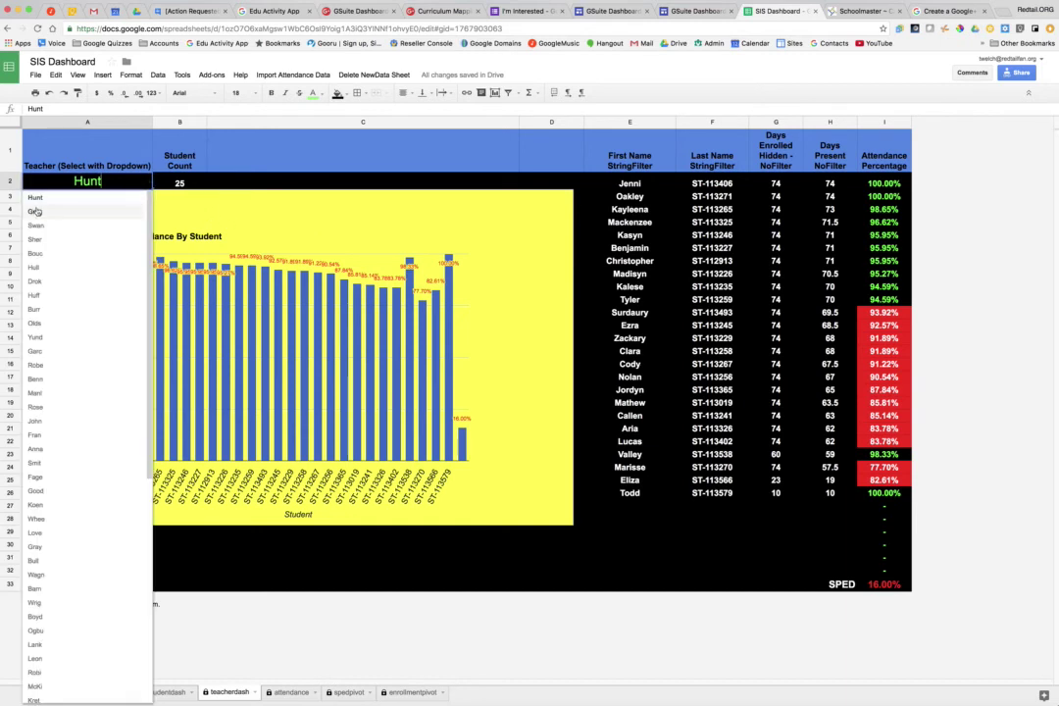
{"action": "left_click", "coordinate": [75, 213]}
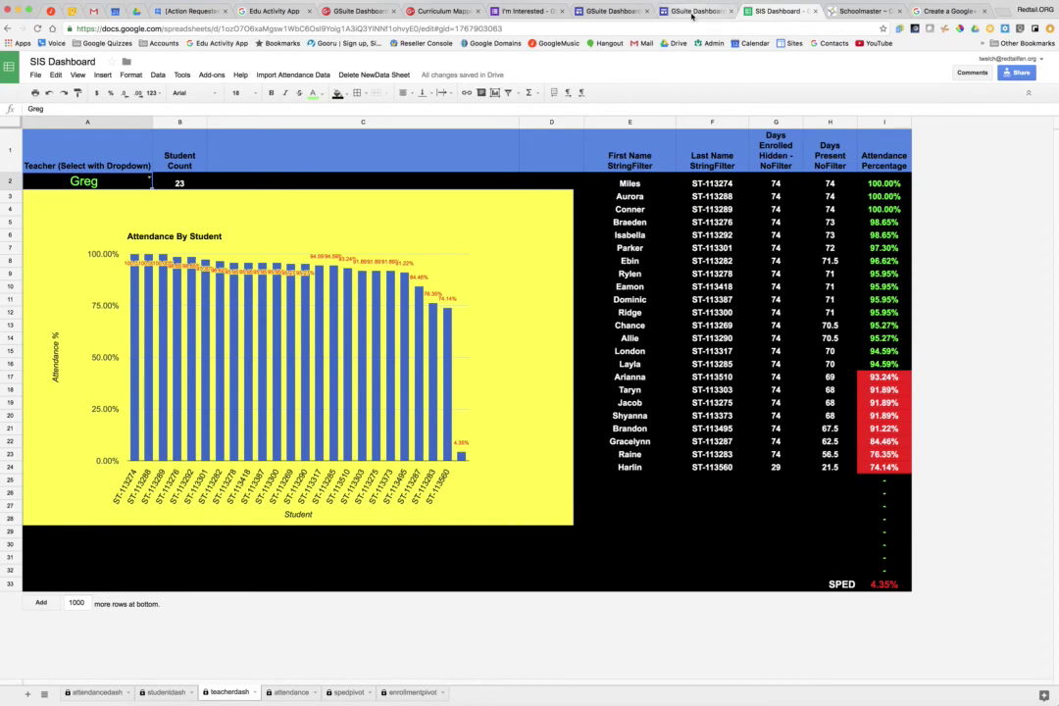
{"action": "left_click", "coordinate": [588, 12]}
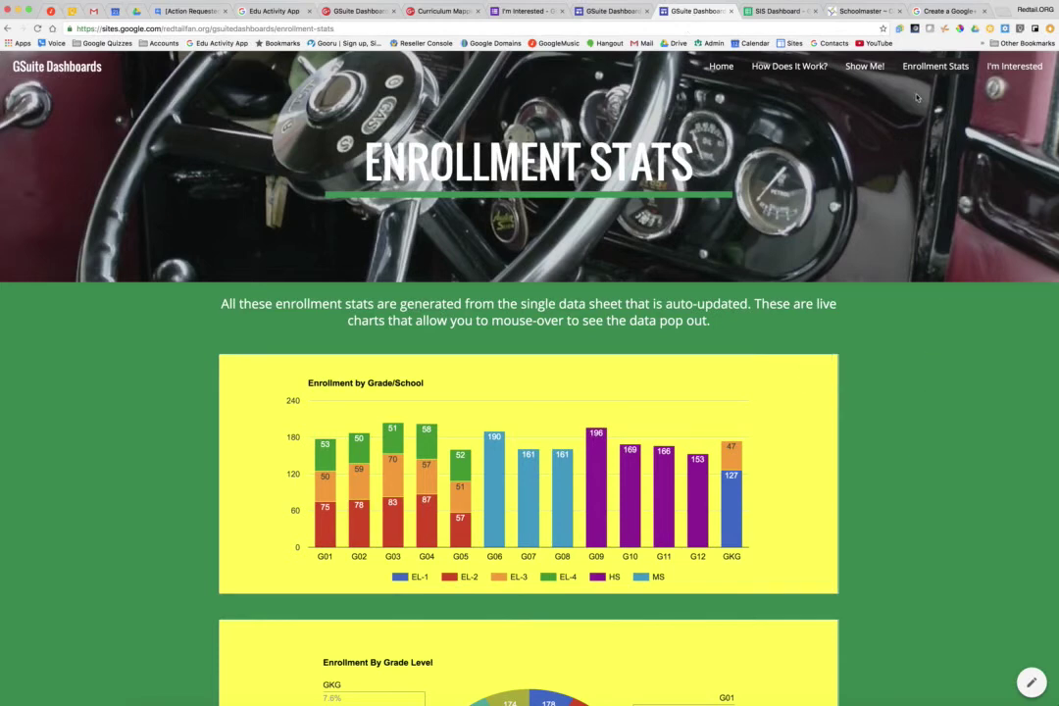
View the I'm Interested page's form asking for contact details, school district and SIS.
{"action": "left_click", "coordinate": [1013, 69]}
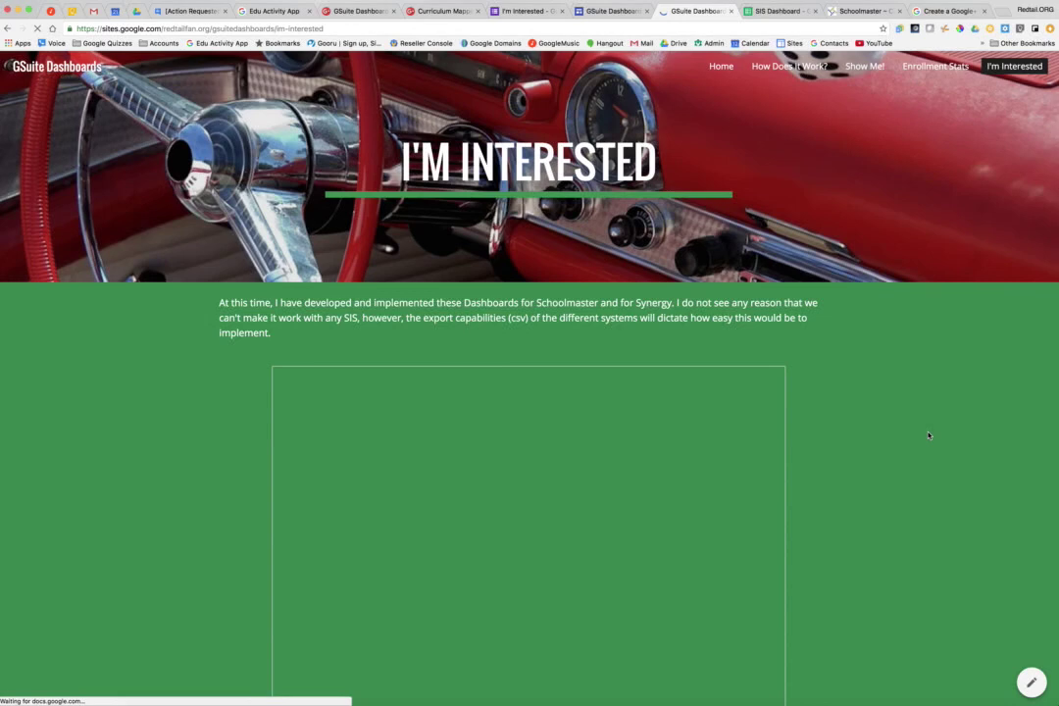
{"action": "scroll", "coordinate": [928, 436], "scroll_direction": "down", "scroll_amount": 3}
{"action": "scroll", "coordinate": [928, 435], "scroll_direction": "down", "scroll_amount": 2}
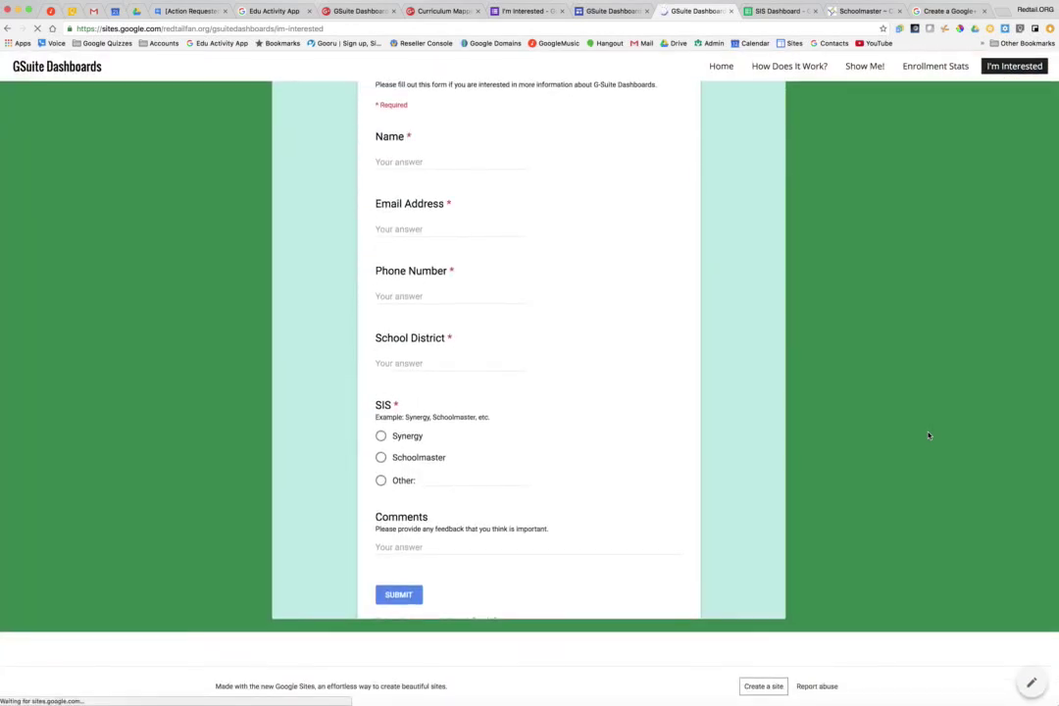
{"action": "scroll", "coordinate": [747, 401], "scroll_direction": "down", "scroll_amount": 2}
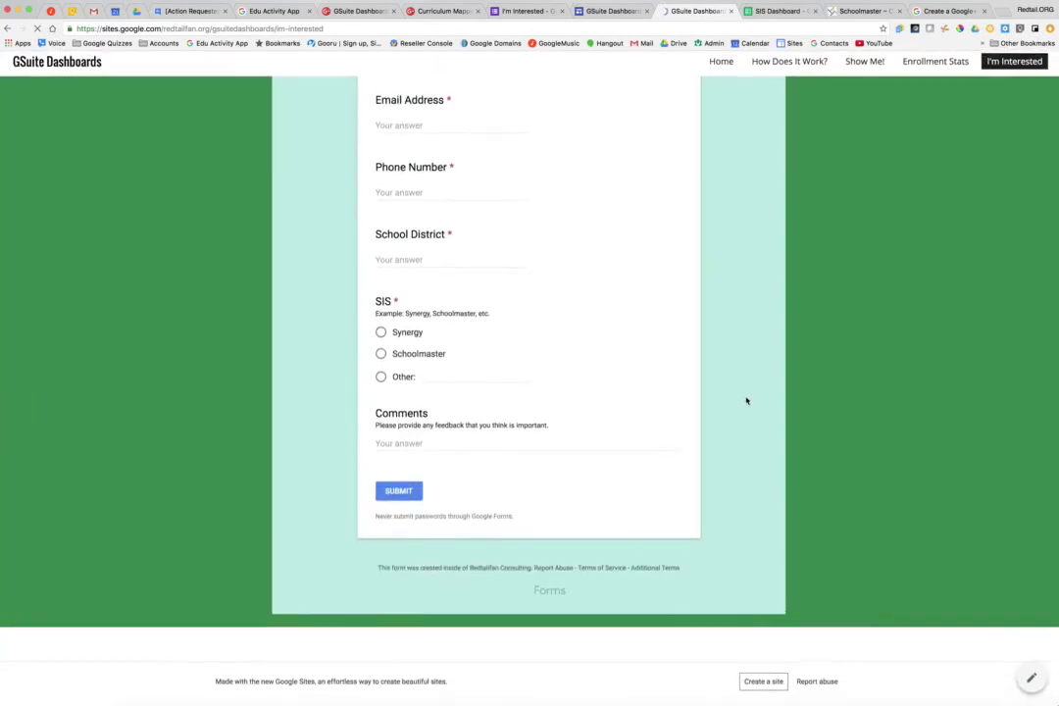
{"action": "scroll", "coordinate": [747, 402], "scroll_direction": "up", "scroll_amount": 5}
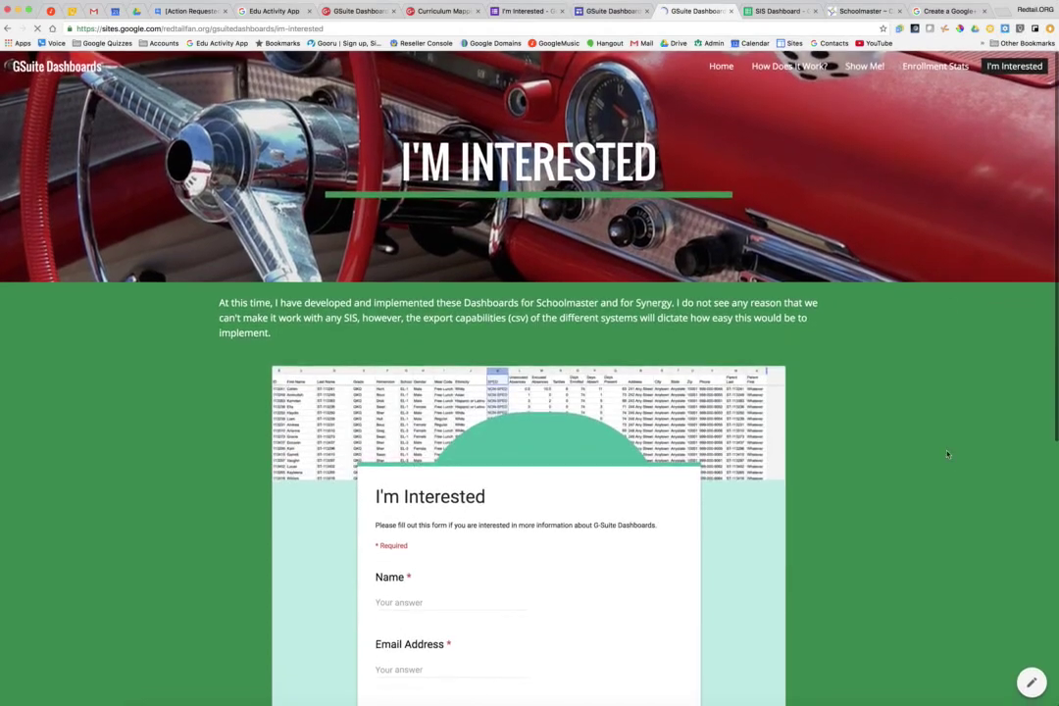